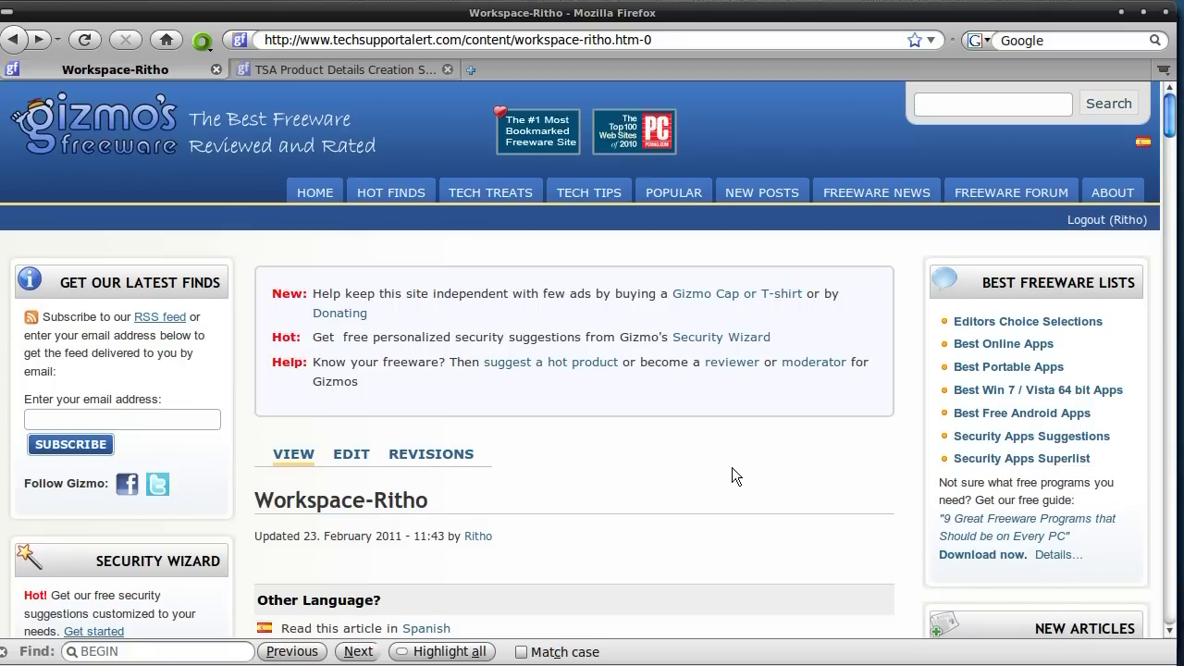
- Open the workspace article for editing and go to its Body field
scroll(732, 467, down, 2)
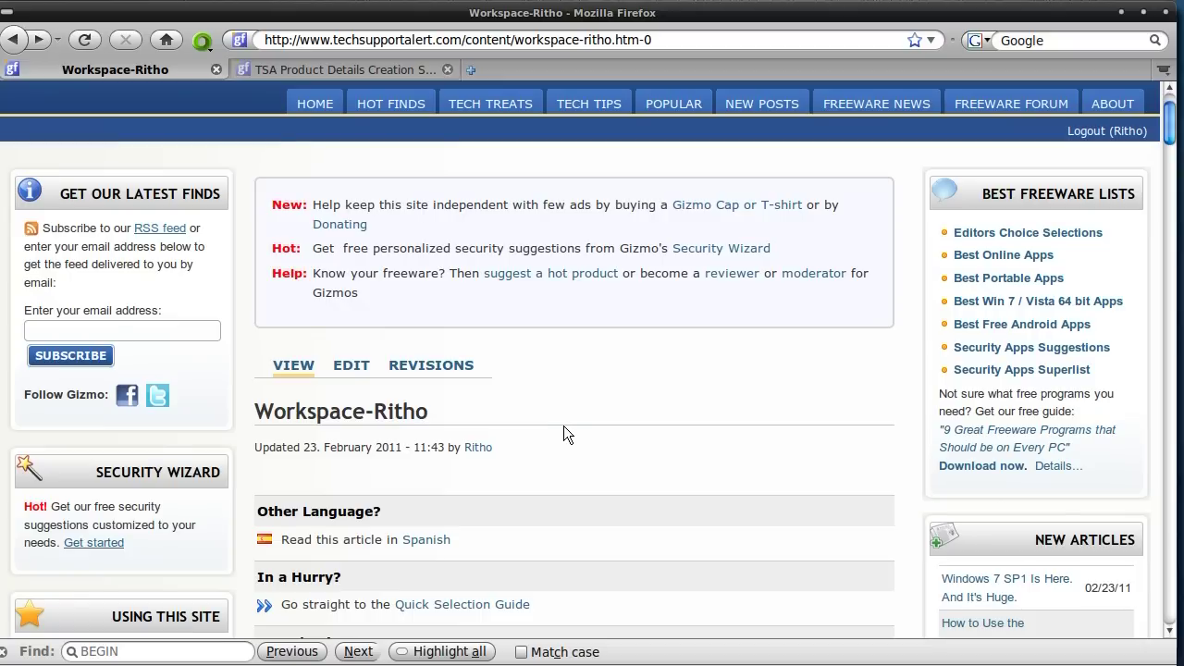
click(346, 381)
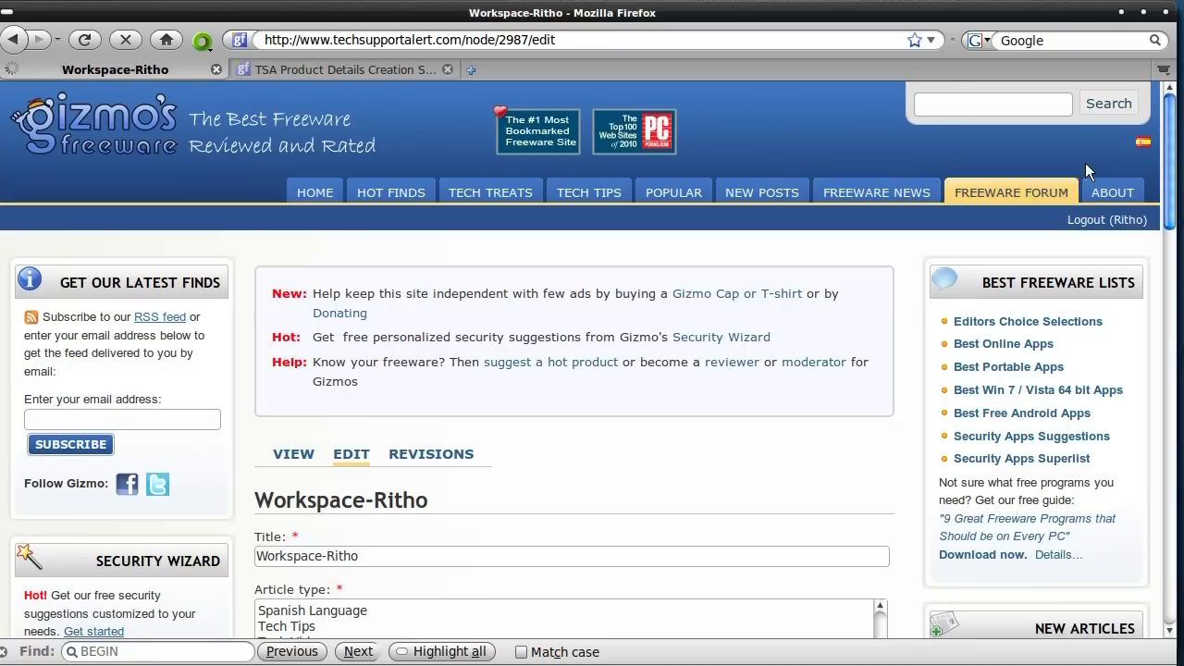
scroll(1175, 156, down, 1)
scroll(1174, 156, down, 10)
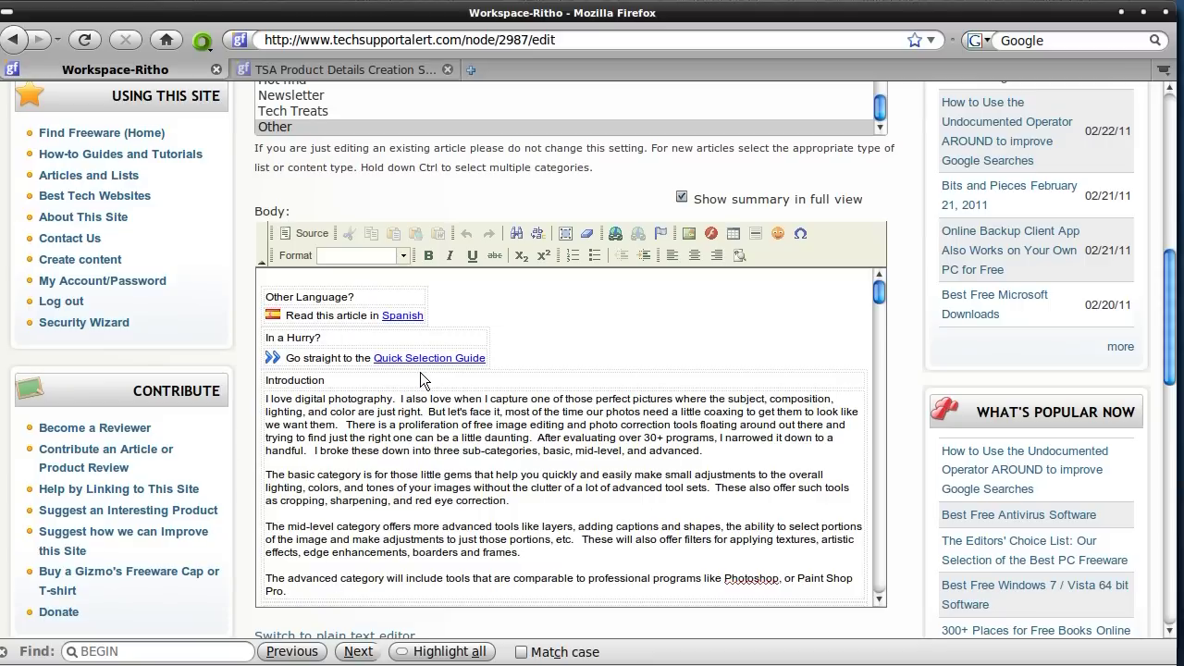
- Delete all of the article body's source code and return the editor to the visual view
click(304, 233)
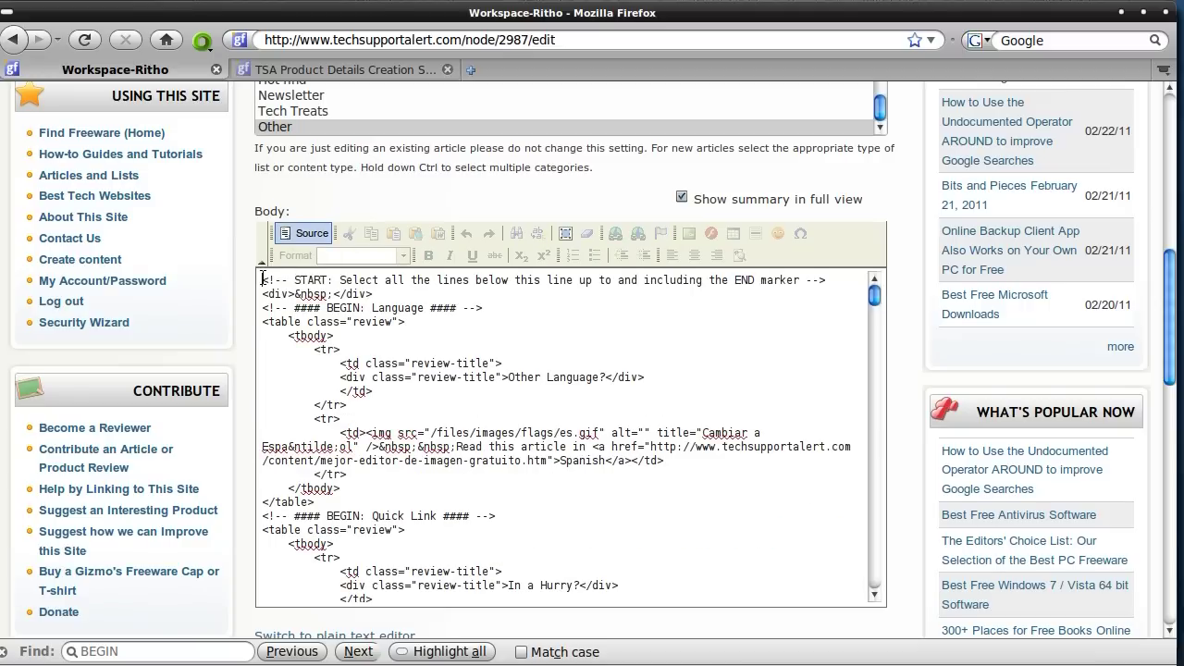
key(ctrl+a)
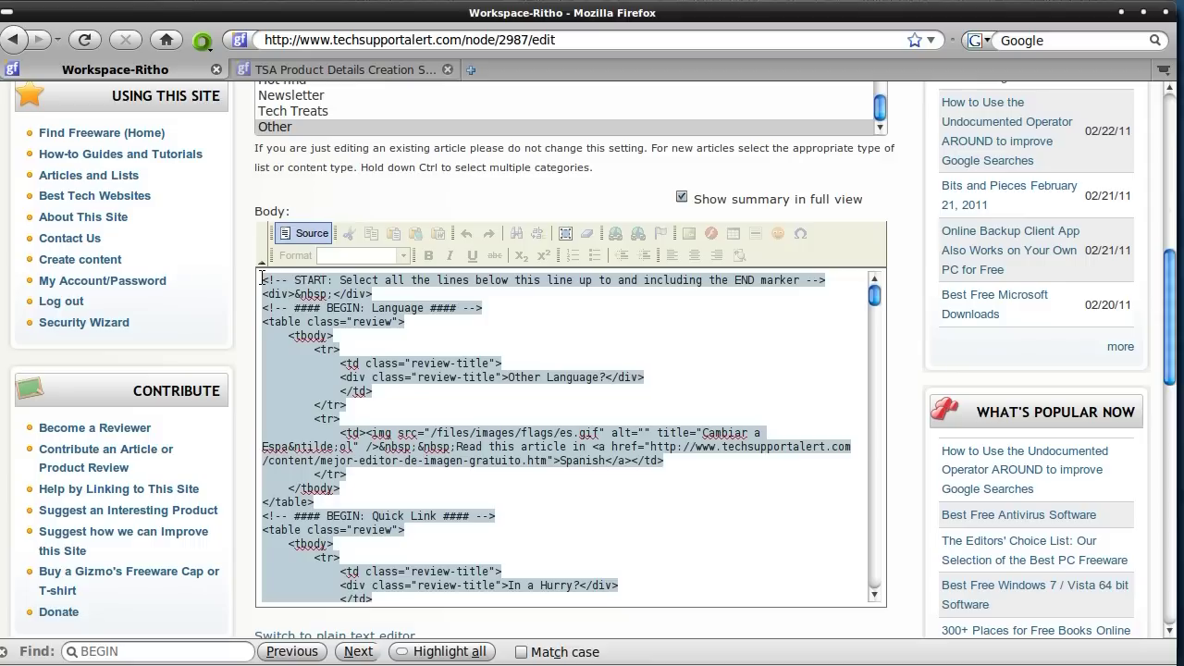
key(Delete)
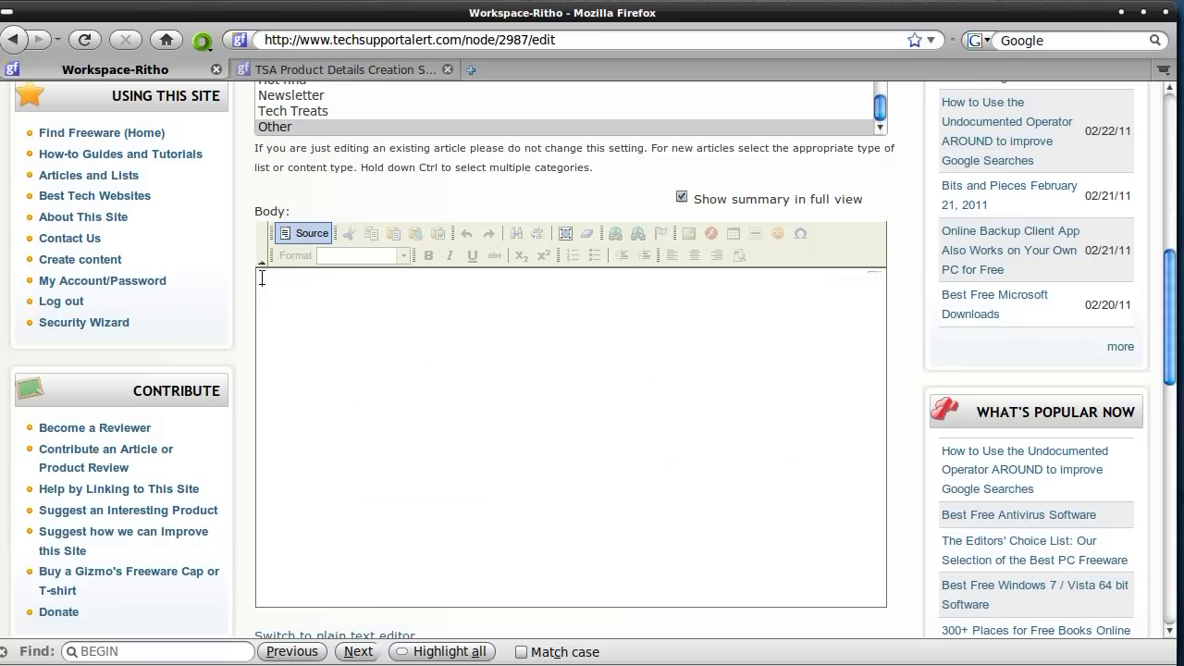
click(306, 234)
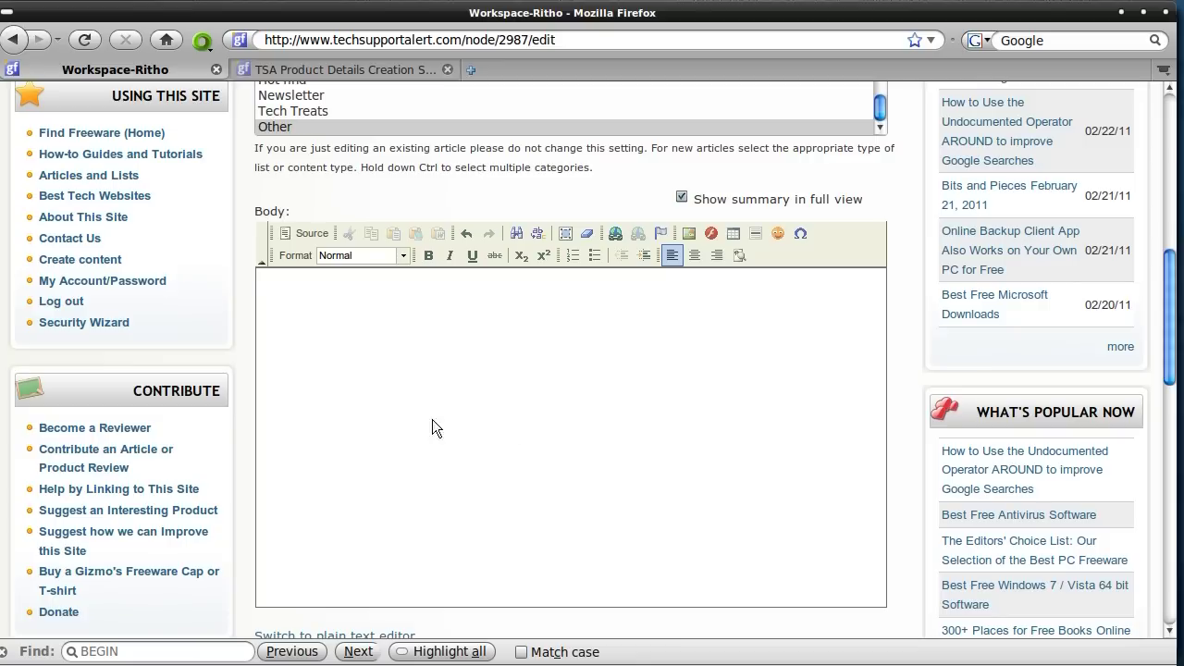
- Switch to the TSA Product Details Creation Script page and examine its web address
click(324, 68)
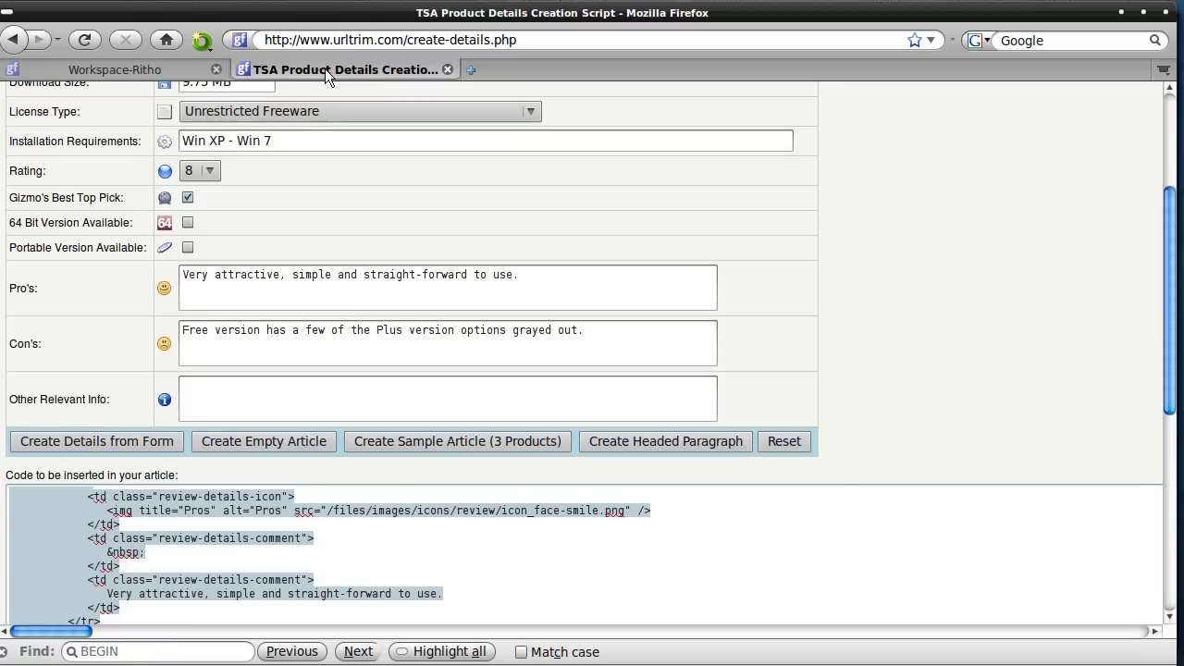
drag(1167, 296, 1171, 139)
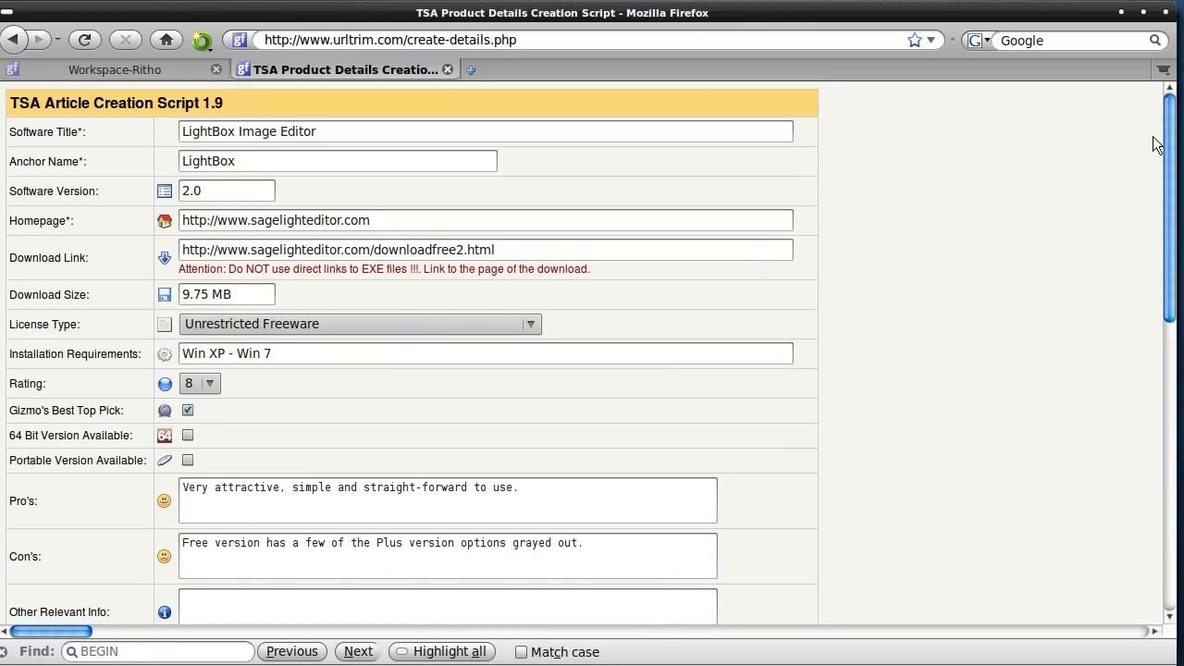
click(265, 40)
drag(265, 40, 412, 40)
click(594, 41)
drag(524, 40, 391, 41)
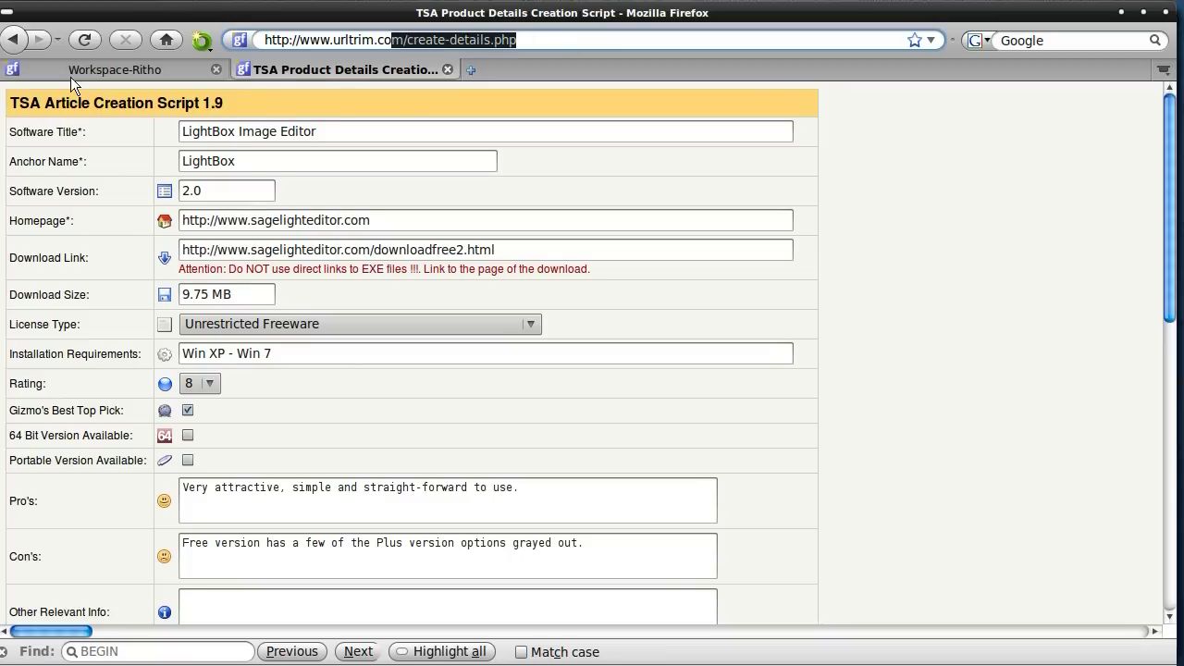
click(48, 99)
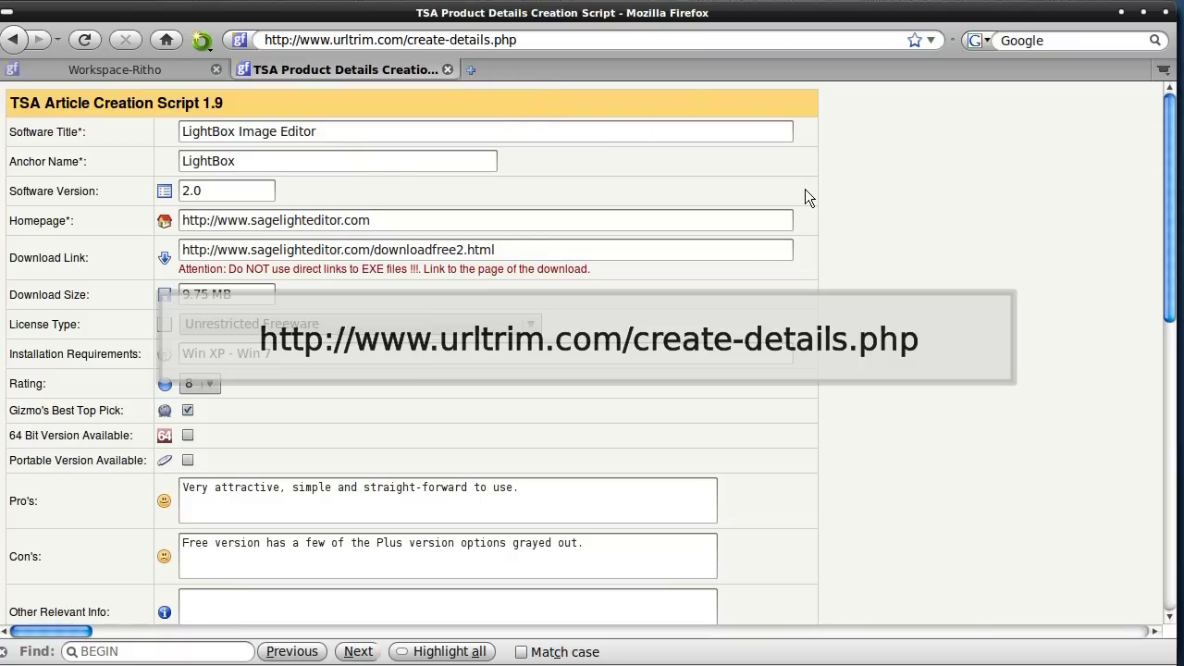
- Generate the code for an empty article with the creation script and select all of it for copying
scroll(319, 461, down, 1)
scroll(319, 461, down, 1)
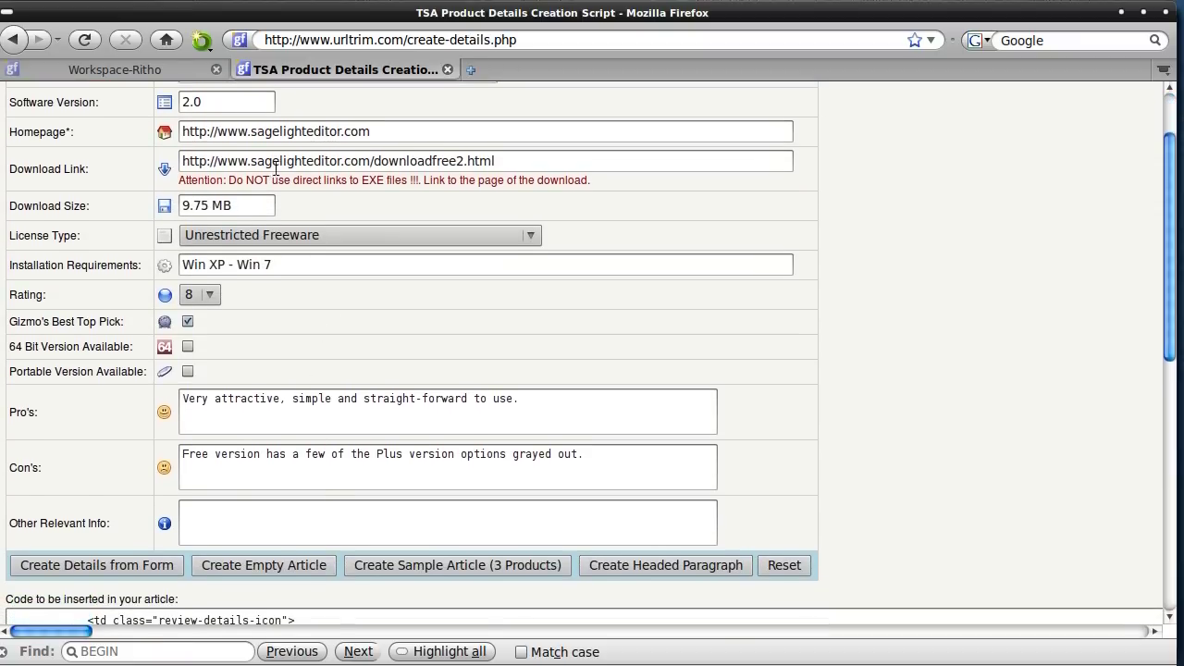
scroll(339, 266, up, 2)
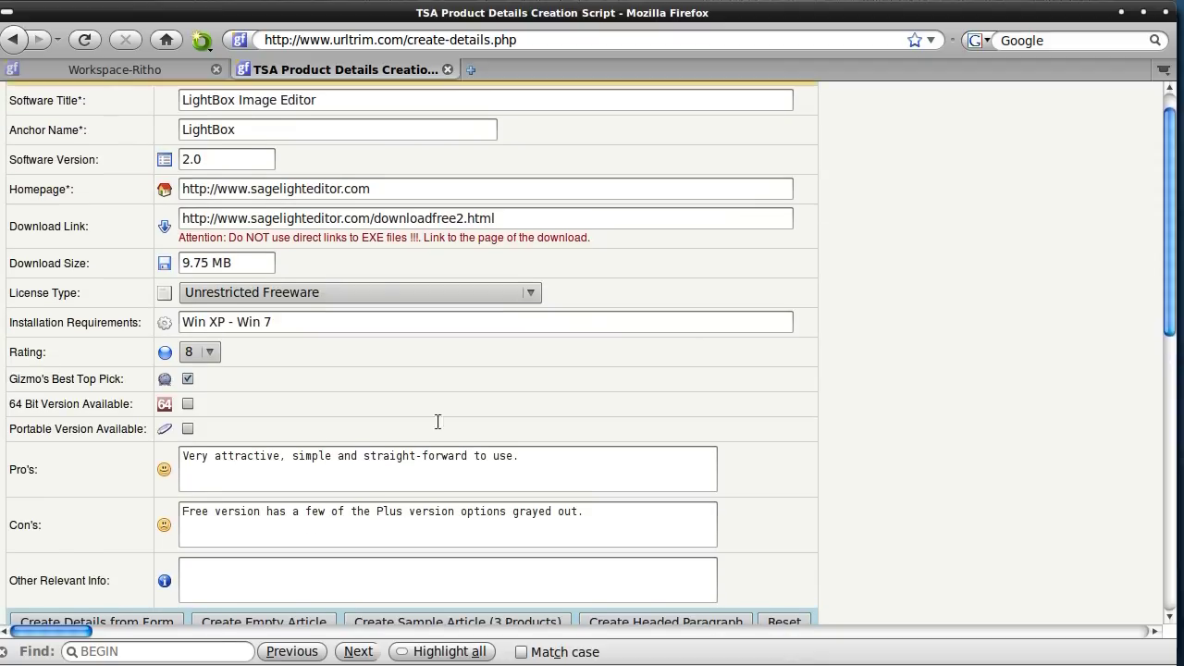
scroll(787, 349, down, 4)
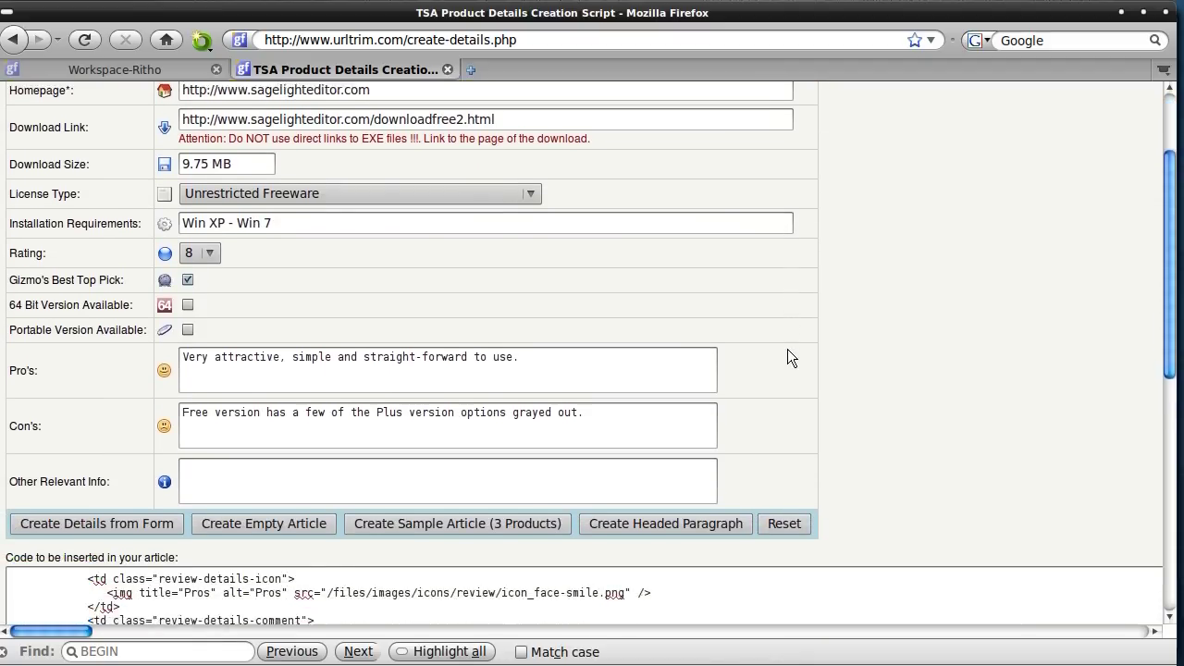
scroll(787, 349, down, 2)
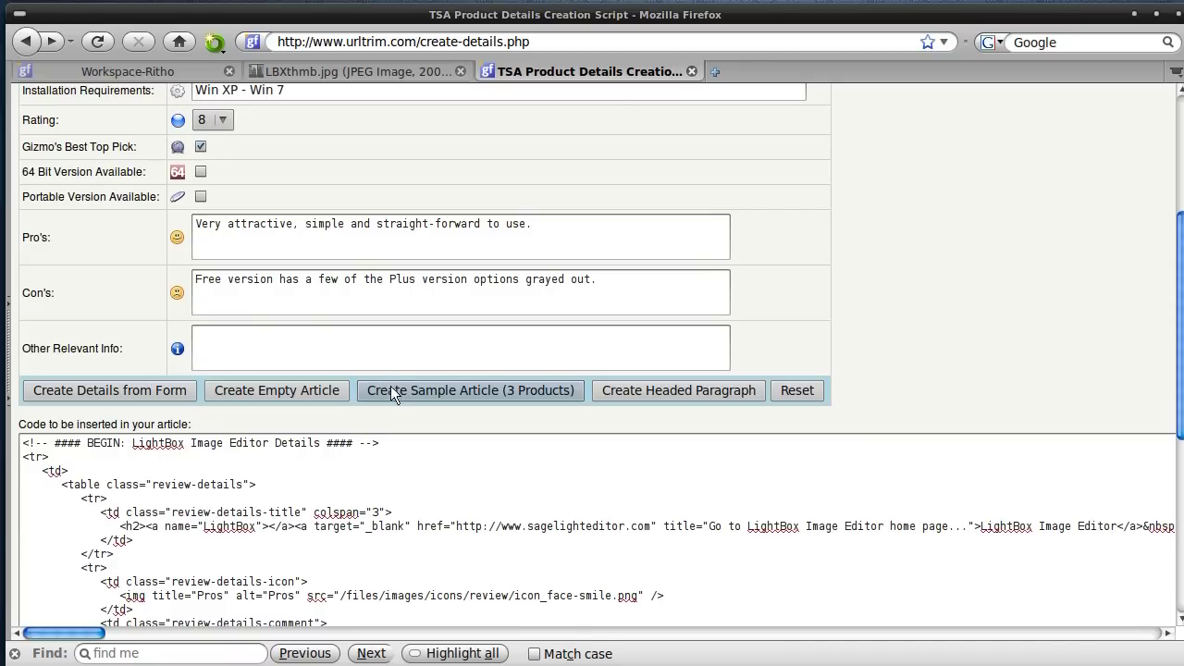
click(281, 389)
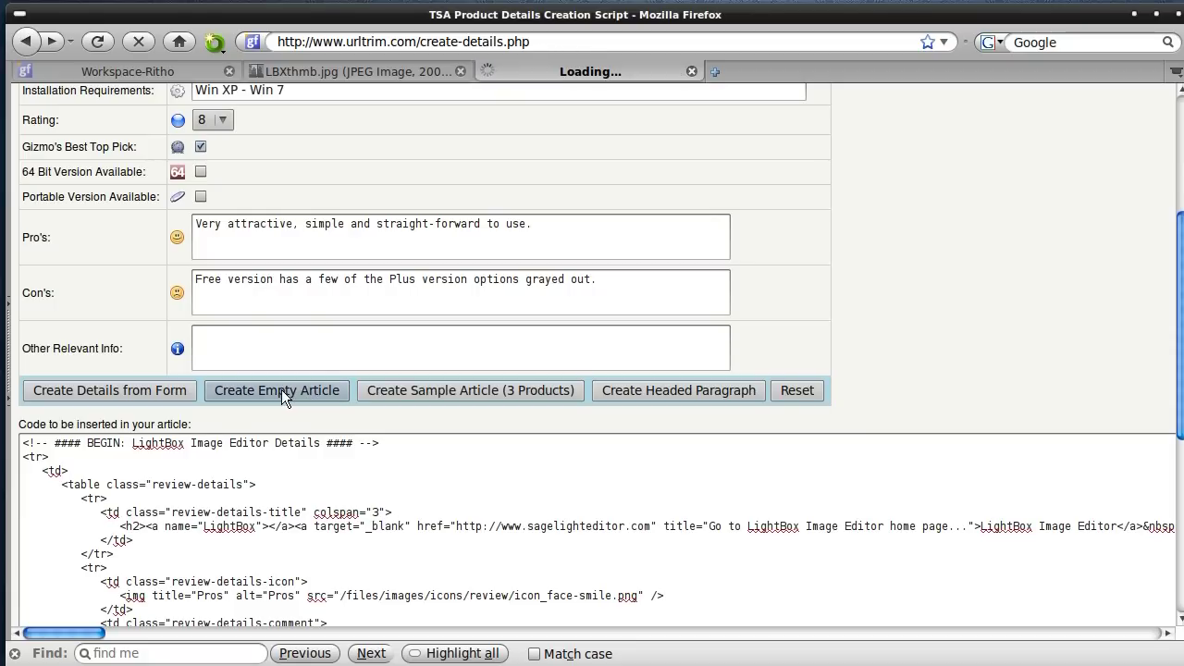
scroll(289, 445, down, 8)
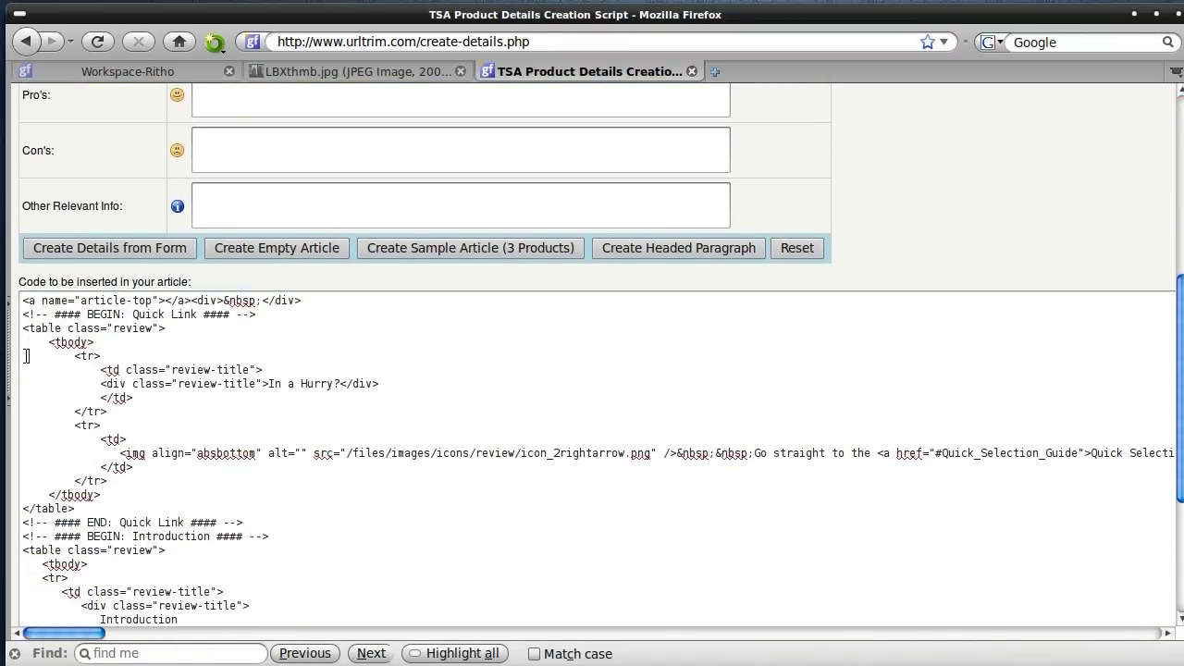
click(20, 359)
key(ctrl+a)
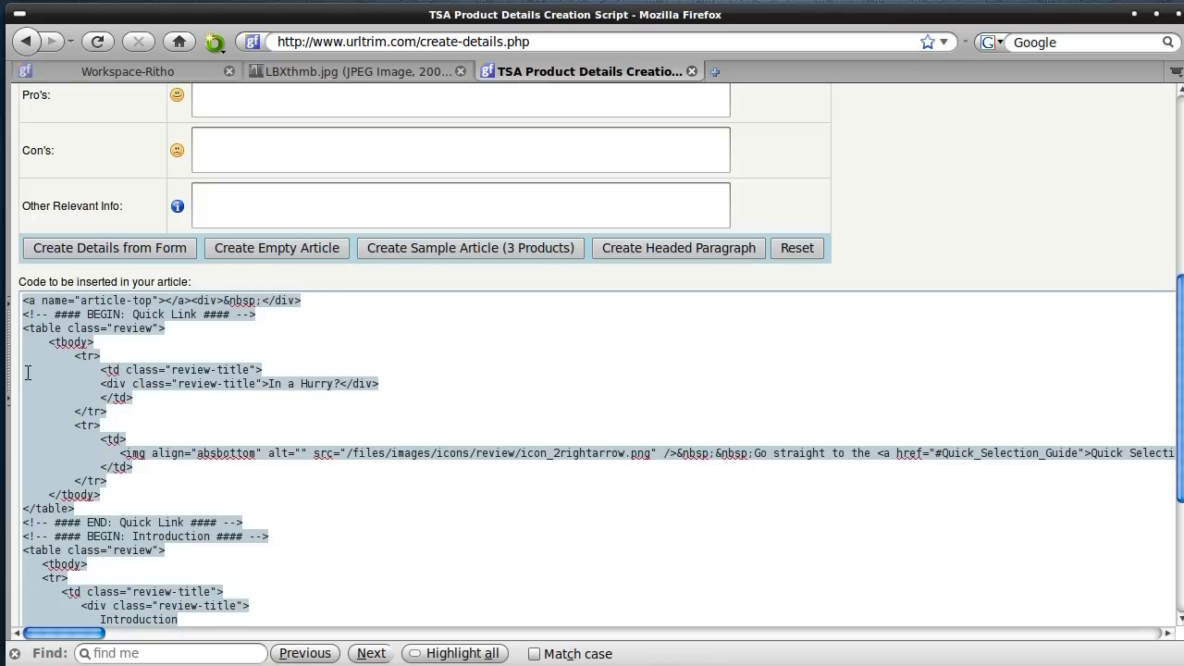
- Paste the empty article code into the workspace article's Body as source and return to the visual view
click(109, 72)
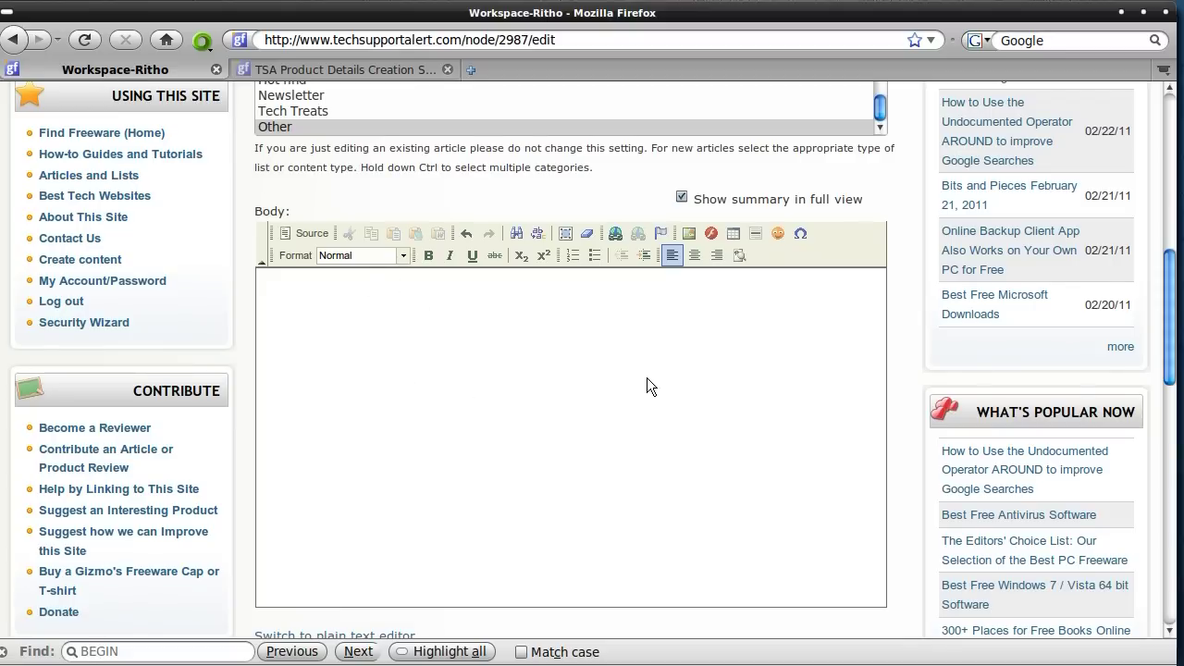
scroll(647, 378, up, 1)
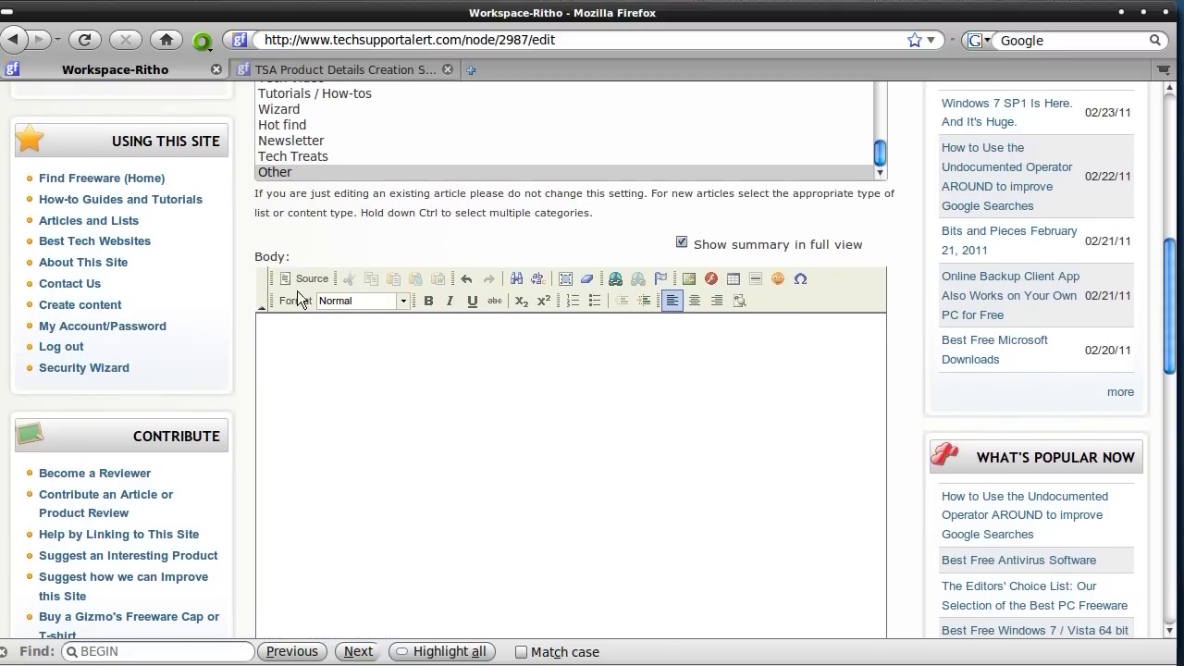
click(298, 279)
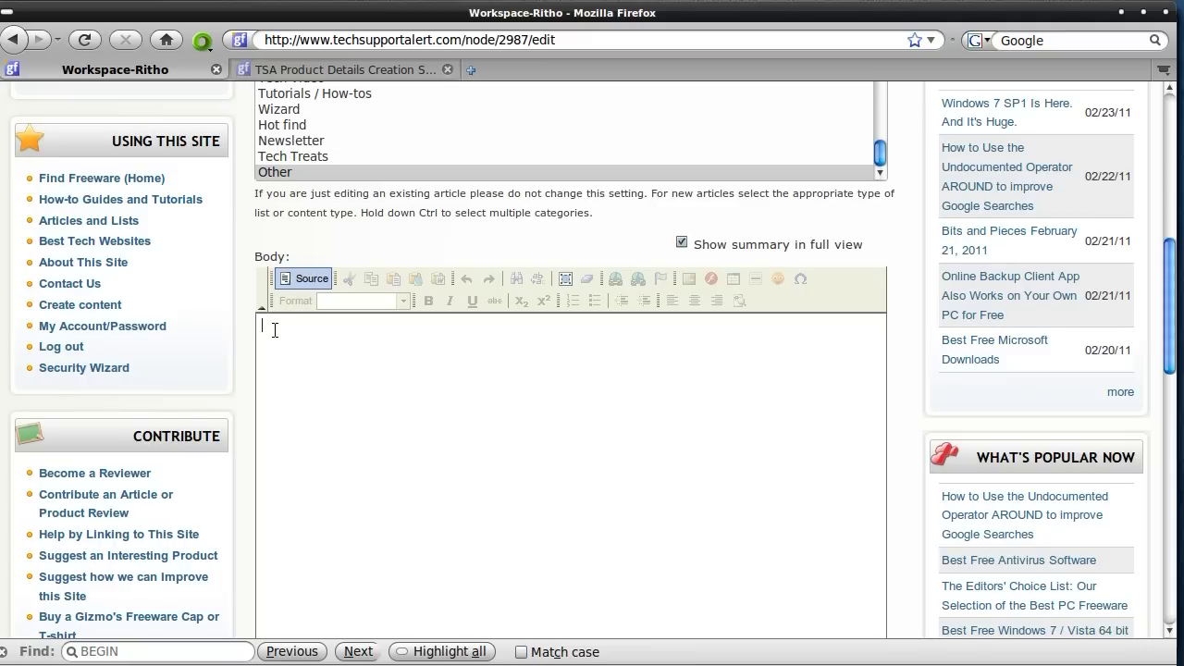
key(ctrl+v)
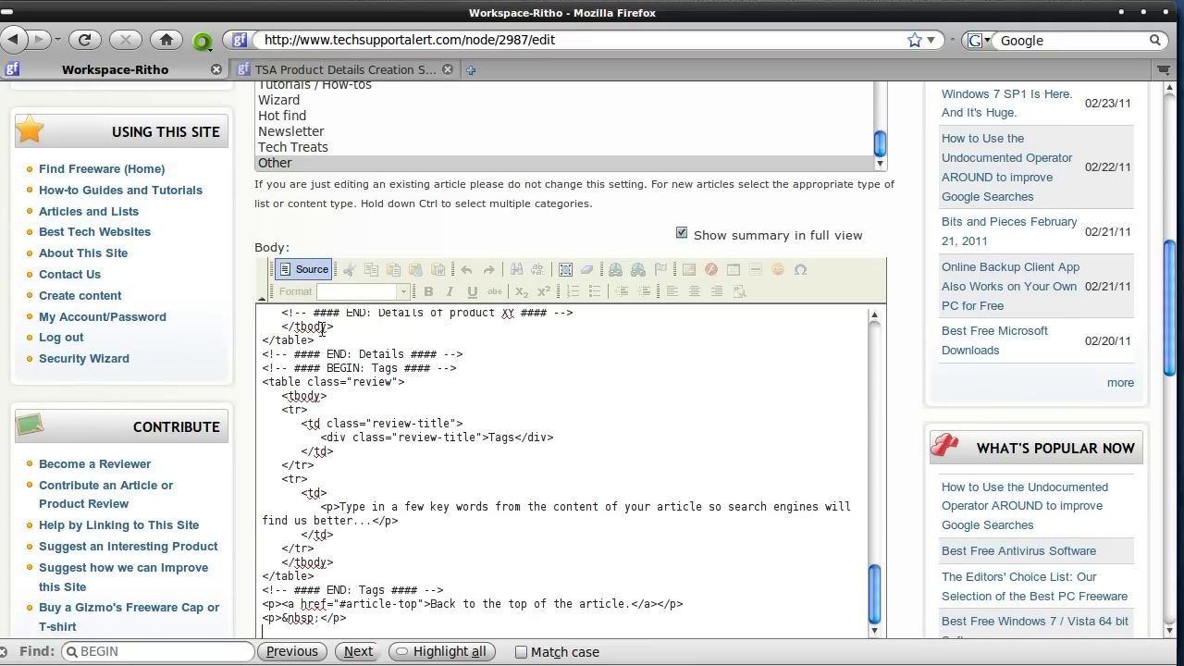
click(311, 270)
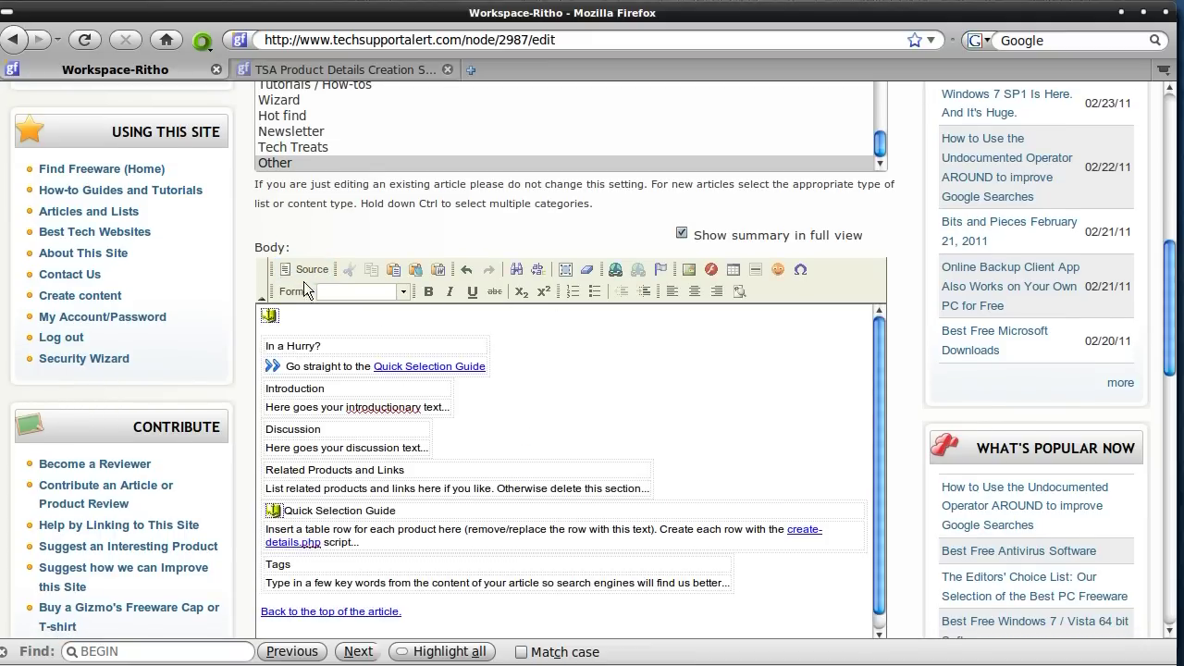
- Select the placeholder text under Introduction, and copy the introduction paragraphs through the word Discussion from the OpenOffice.org Writer document
drag(884, 366, 881, 425)
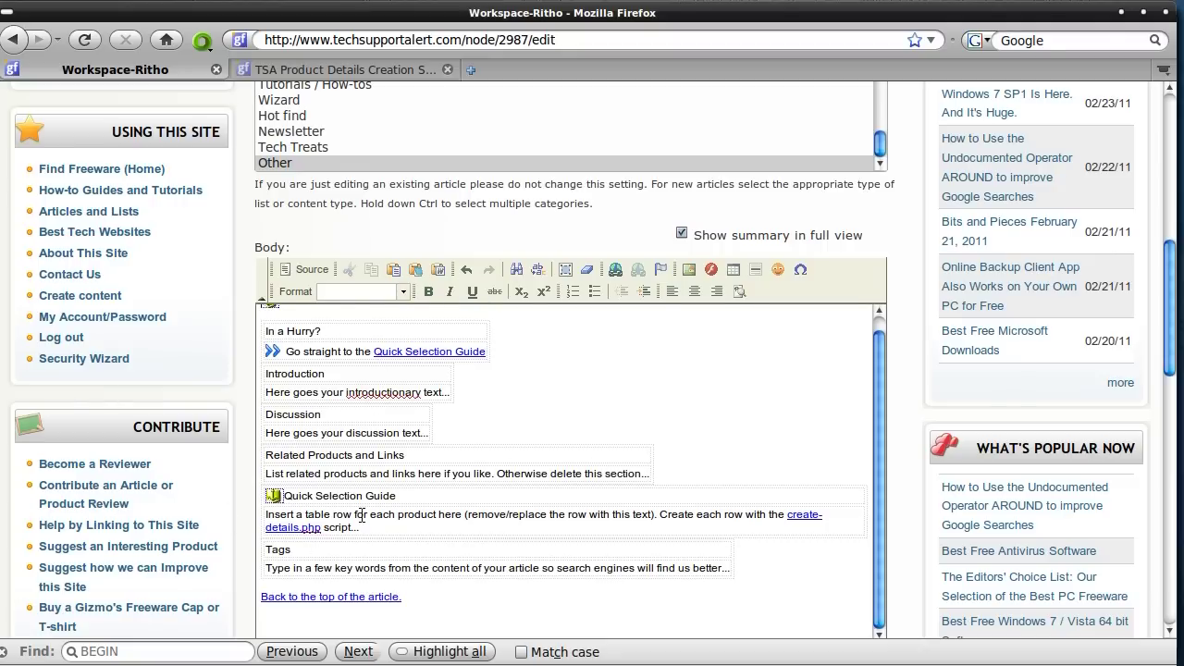
click(443, 392)
drag(443, 392, 264, 398)
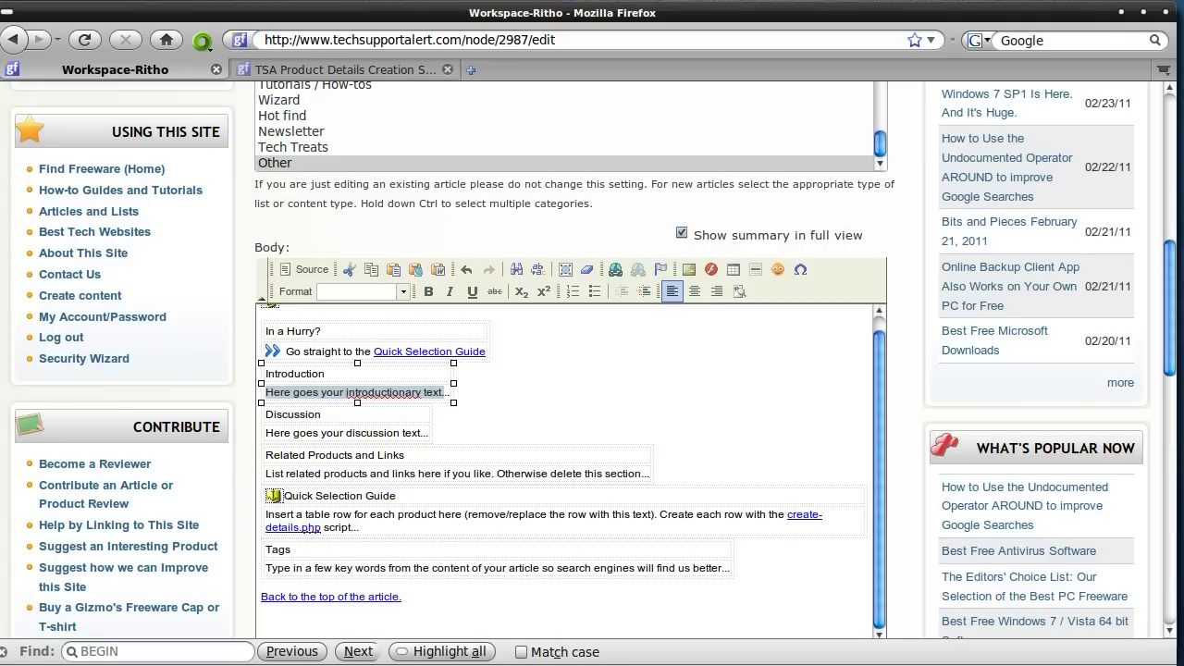
click(445, 392)
drag(446, 392, 265, 392)
key(alt+Tab)
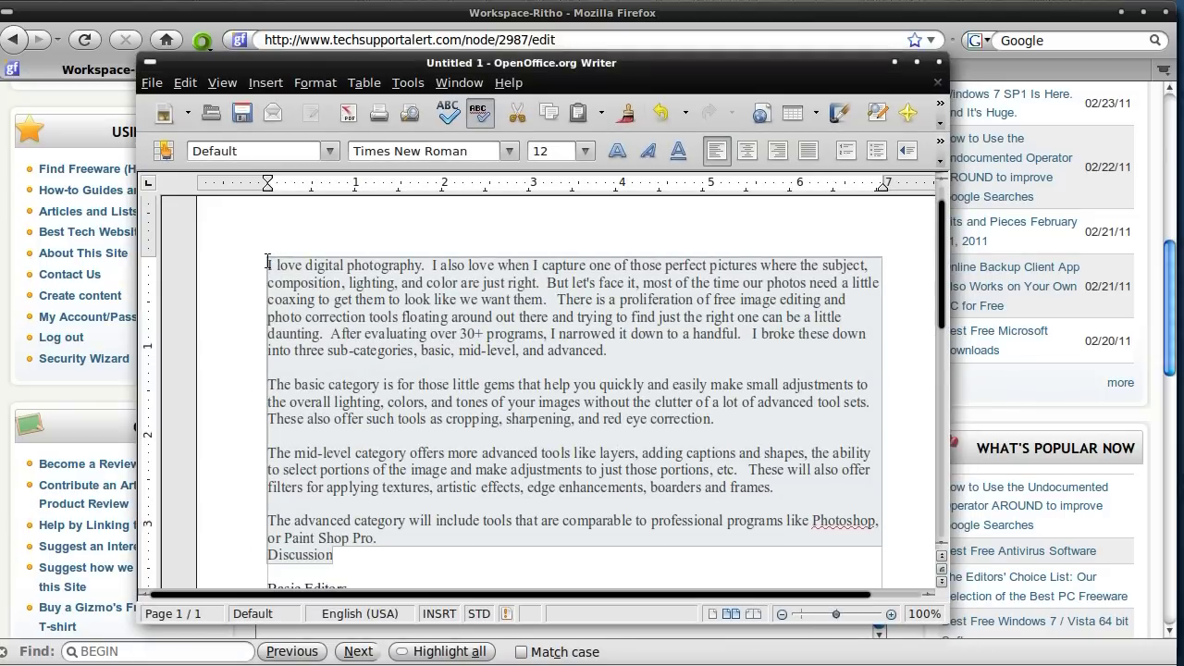
drag(380, 562, 259, 267)
key(ctrl+c)
click(874, 13)
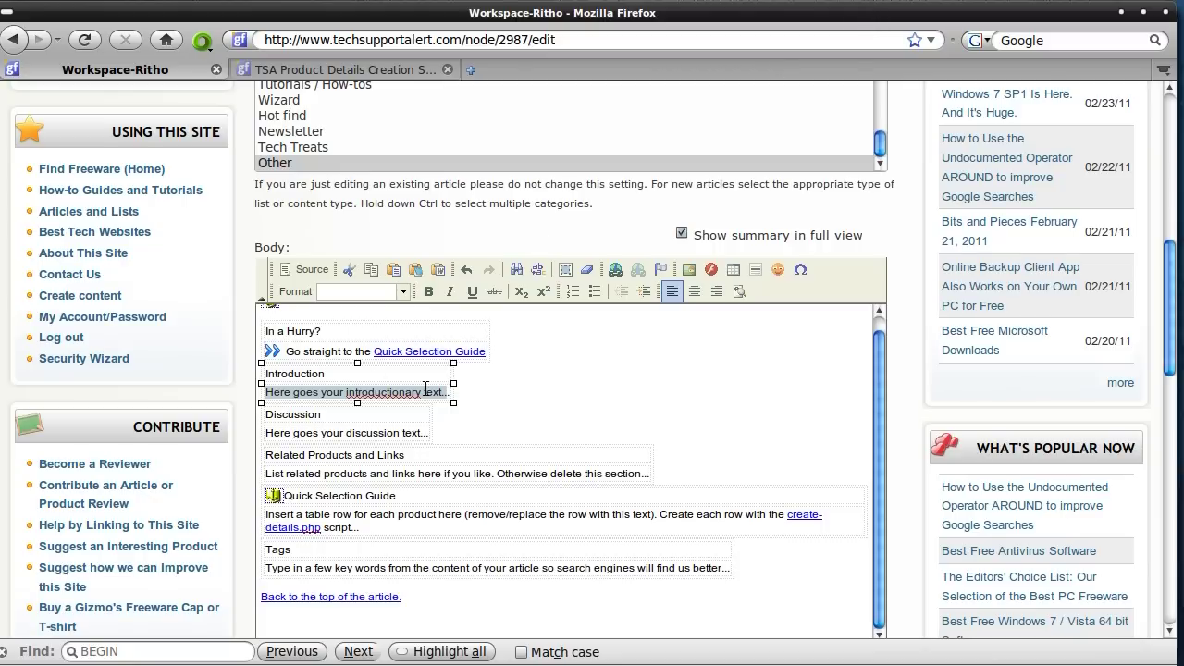
- Try pasting the copied introduction directly over the placeholder text, and undo the paste
key(ctrl+v)
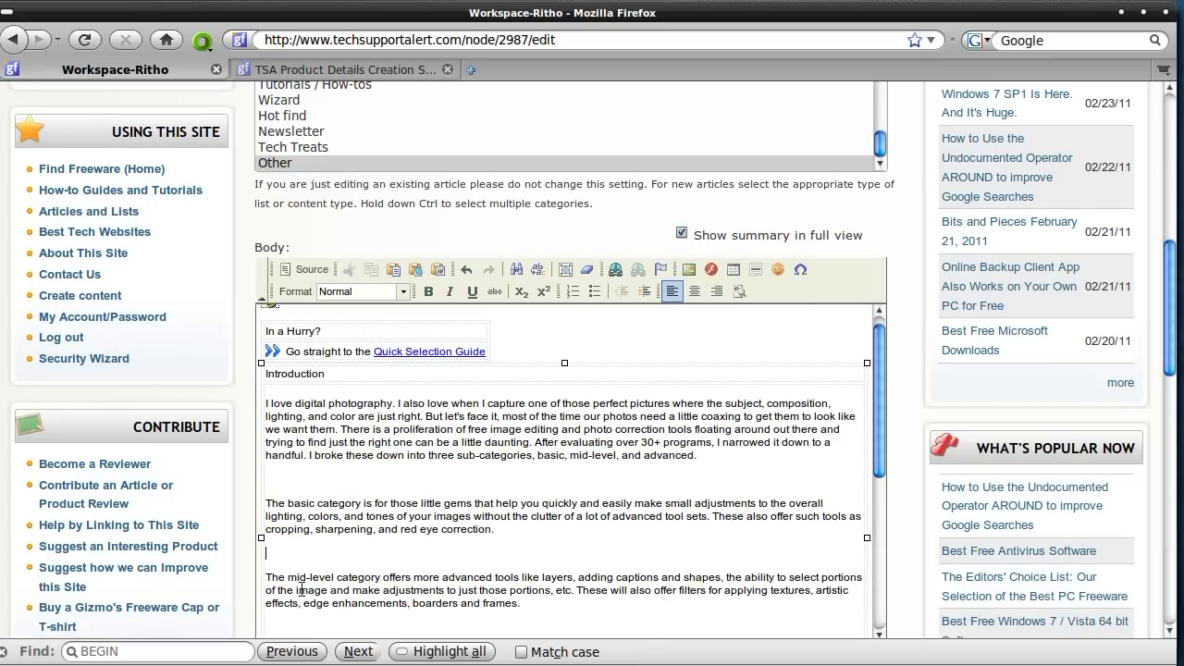
scroll(296, 583, down, 2)
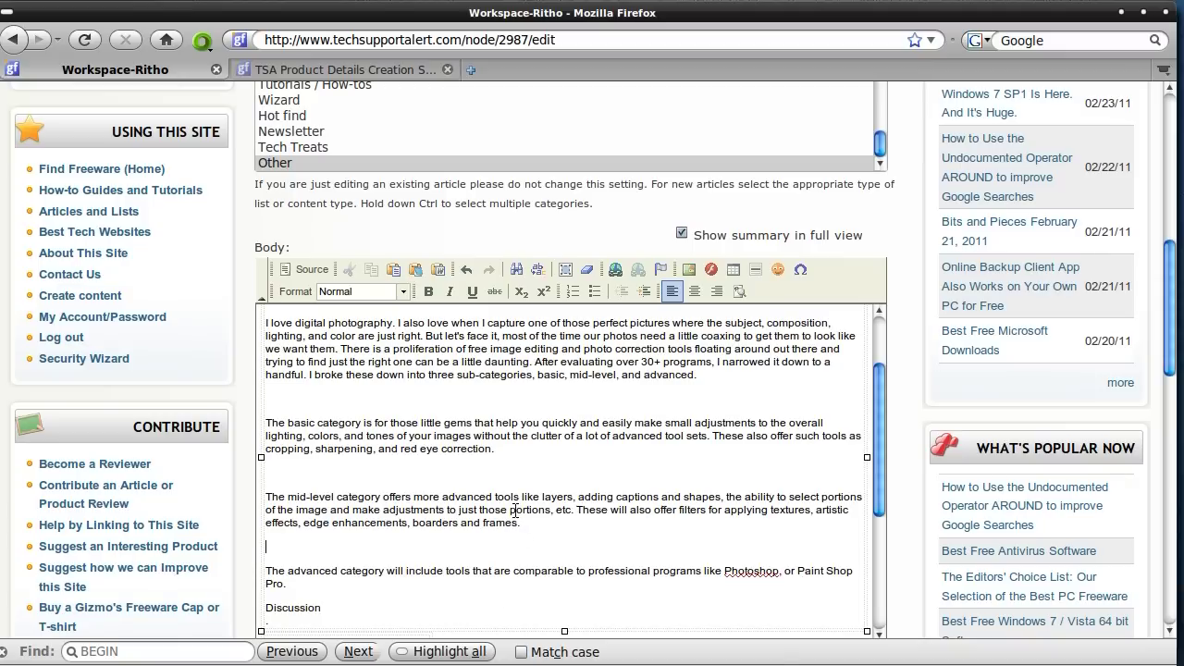
scroll(514, 511, up, 2)
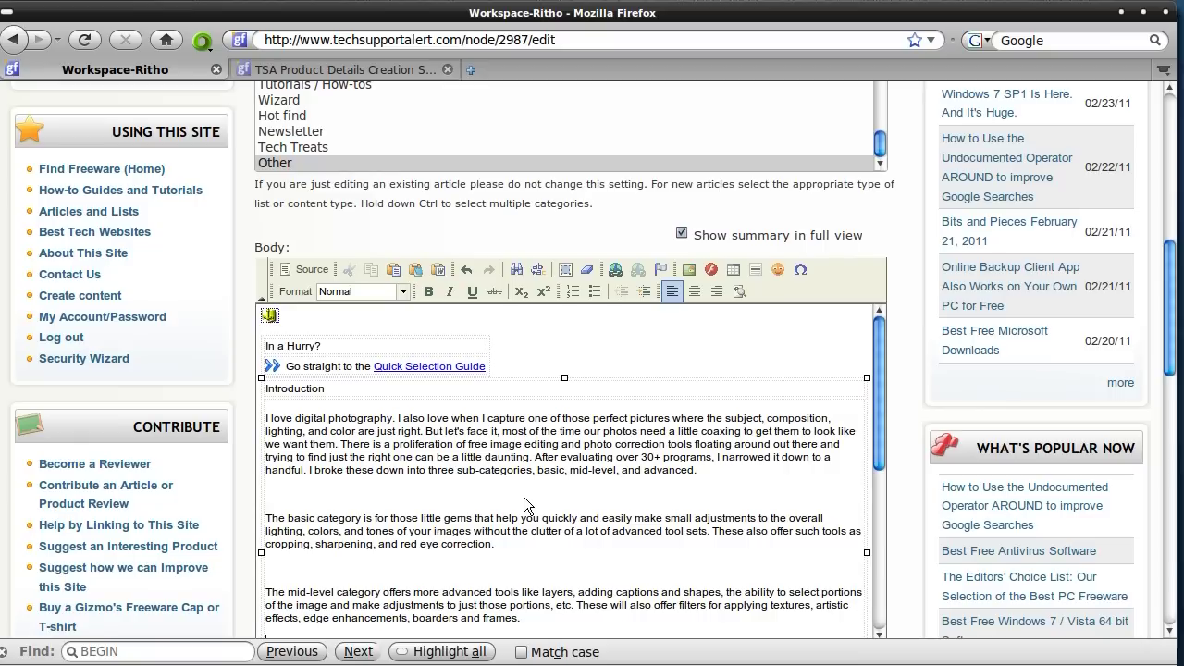
key(ctrl+z)
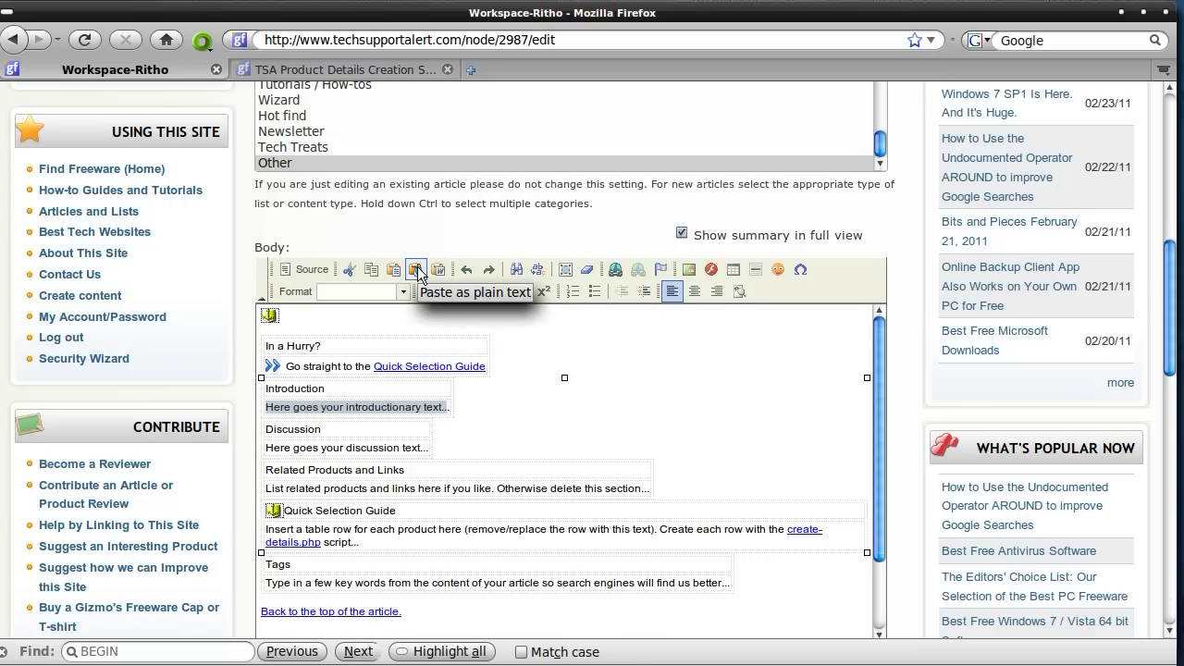
- Replace the placeholder text under Introduction with the copied paragraphs, pasted as plain text
click(418, 270)
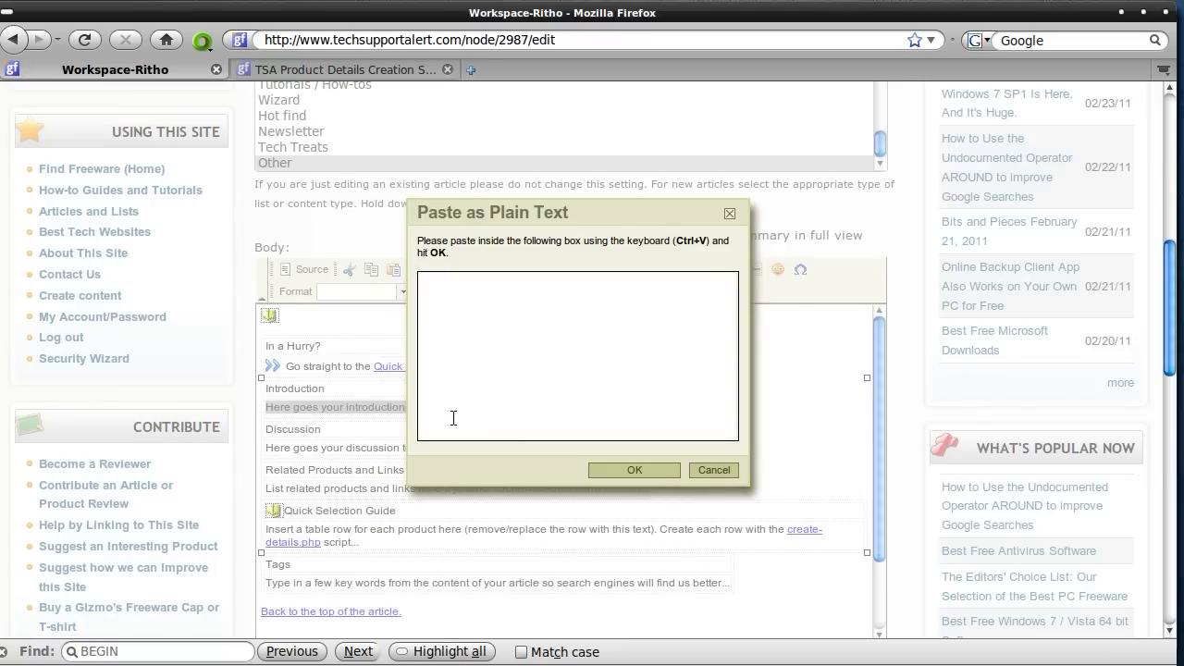
key(ctrl+v)
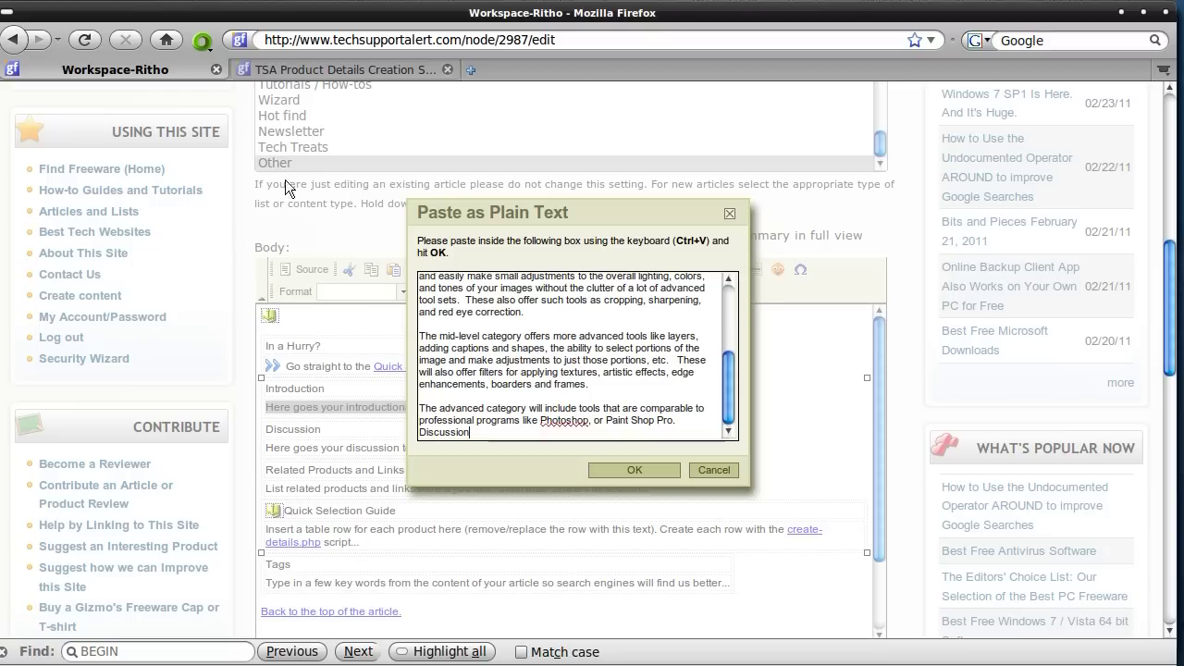
click(627, 470)
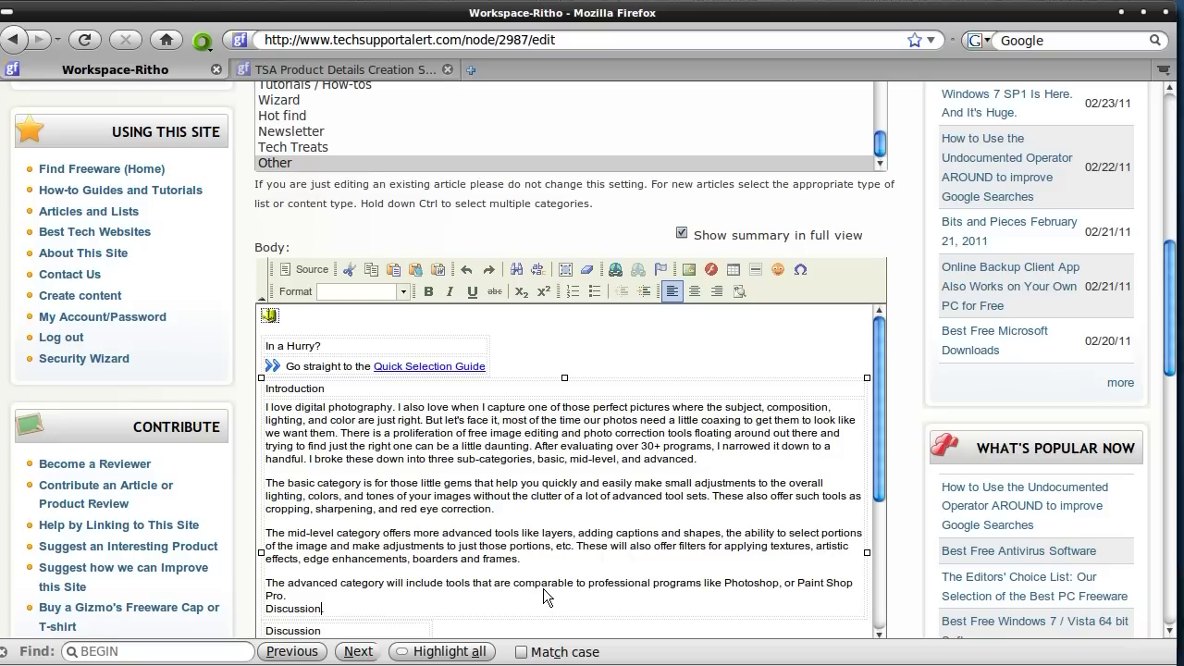
scroll(876, 407, down, 3)
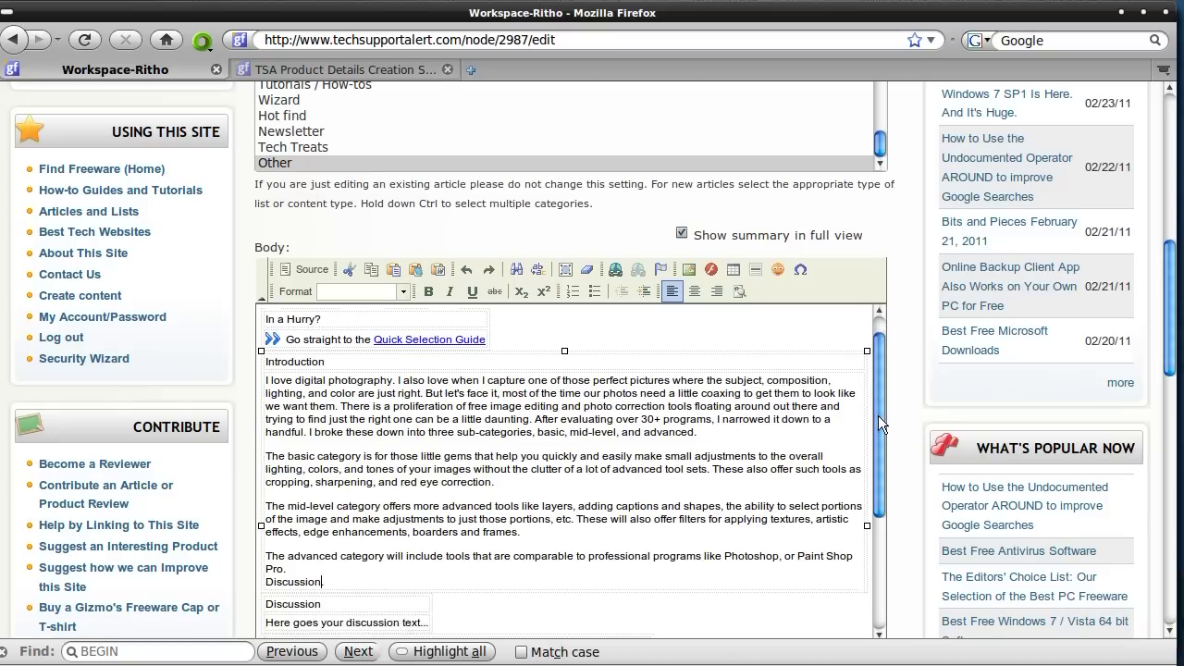
- Select the placeholder text under Discussion, and copy the LightBox Image Editor paragraph from the OpenOffice.org Writer document
click(609, 549)
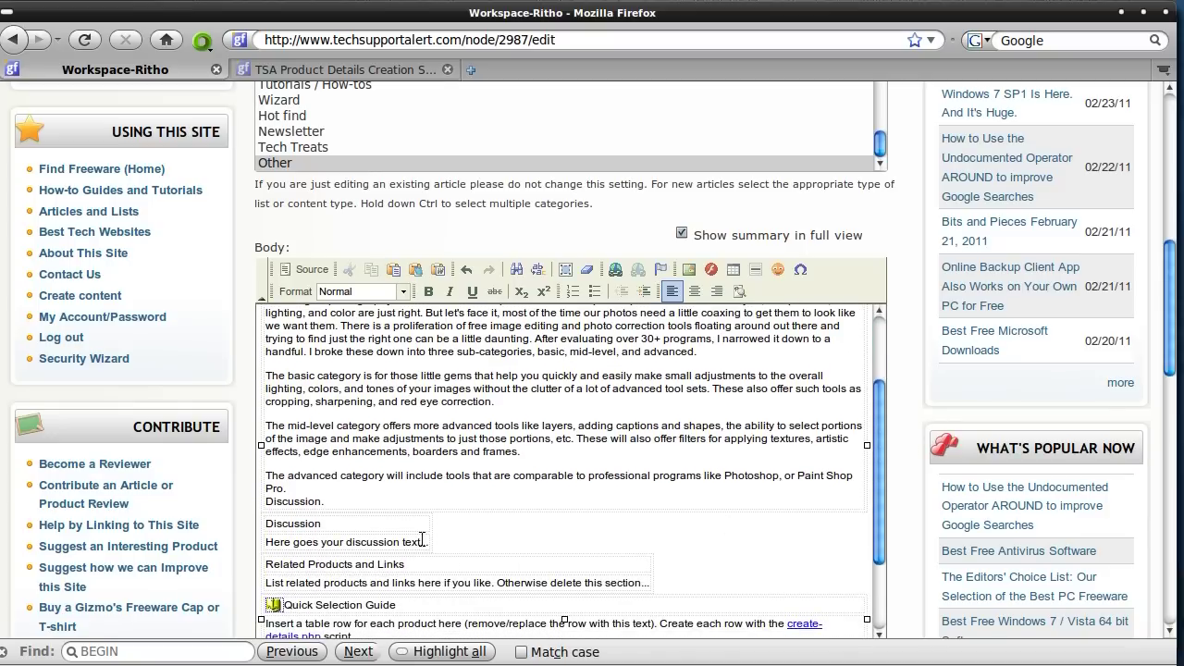
drag(266, 543, 431, 545)
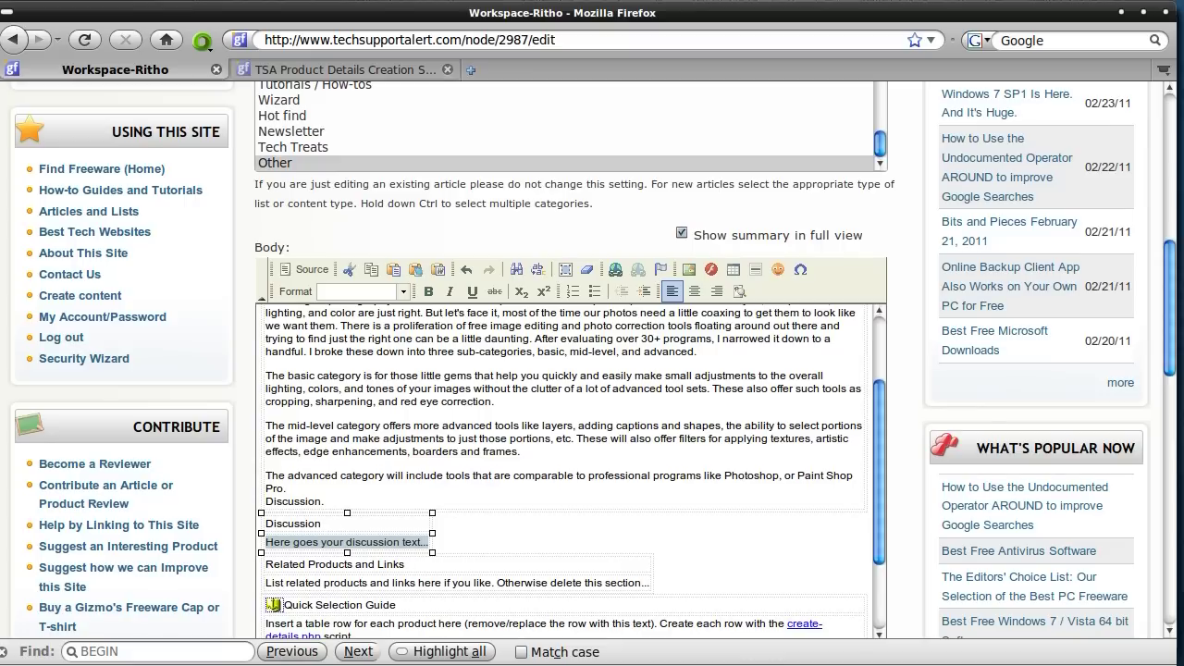
key(alt+Tab)
scroll(645, 532, down, 5)
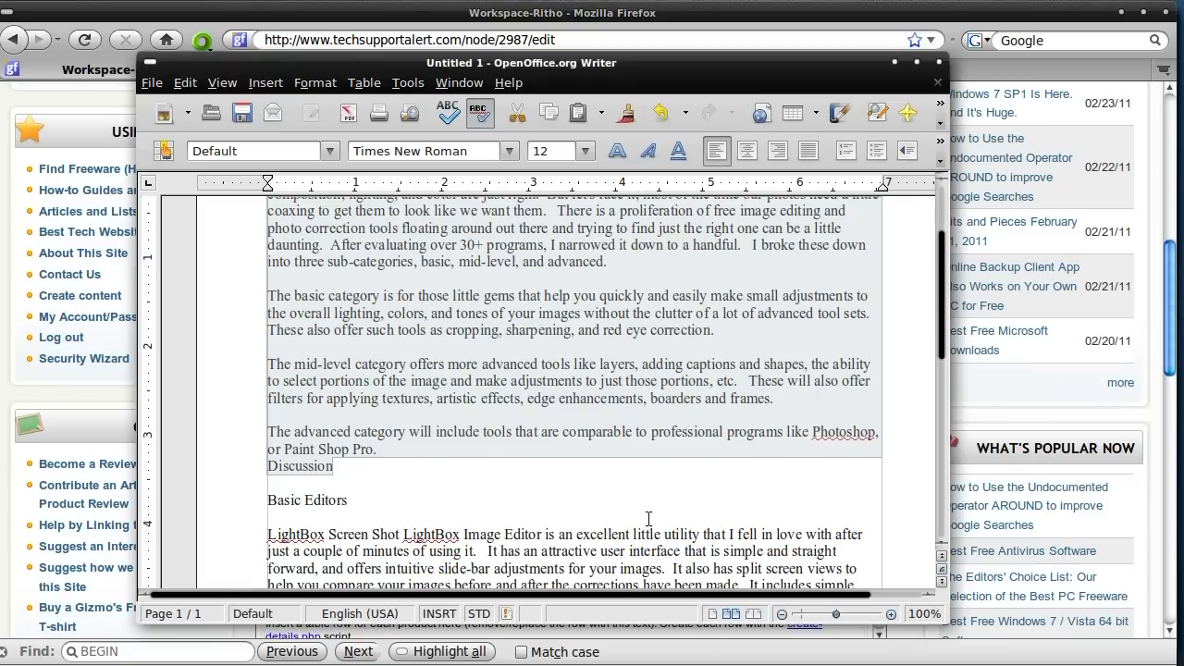
drag(274, 390, 295, 394)
drag(648, 497, 267, 390)
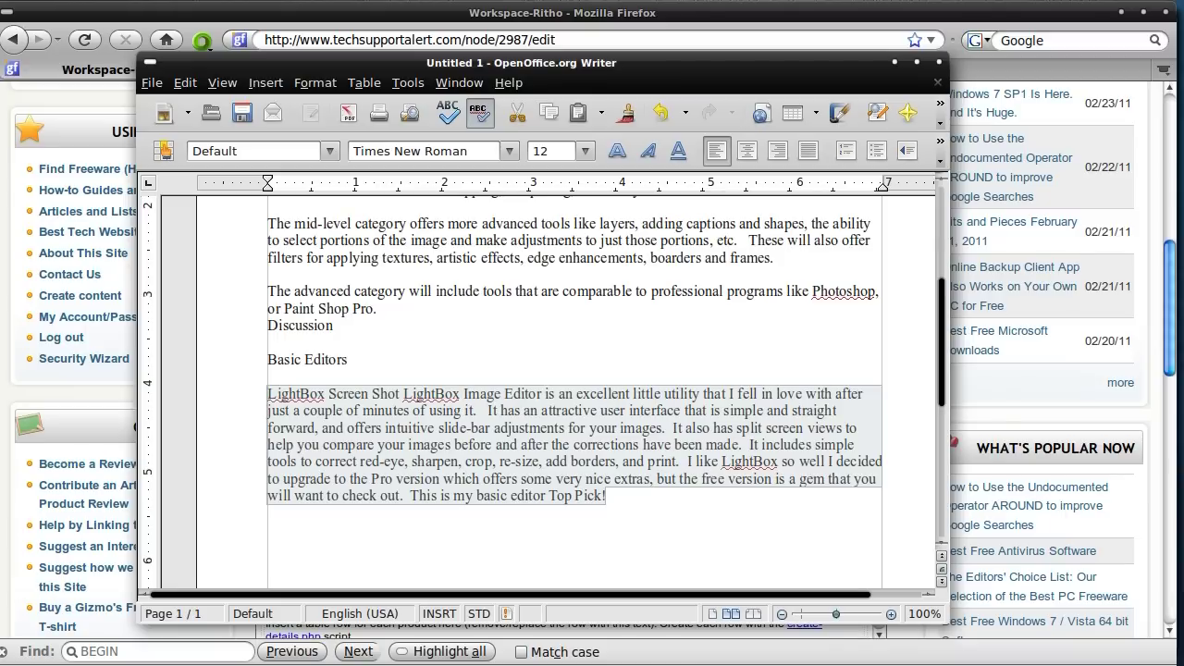
- Back in the Firefox article editor, replace the Discussion placeholder text with the copied LightBox paragraph
click(979, 11)
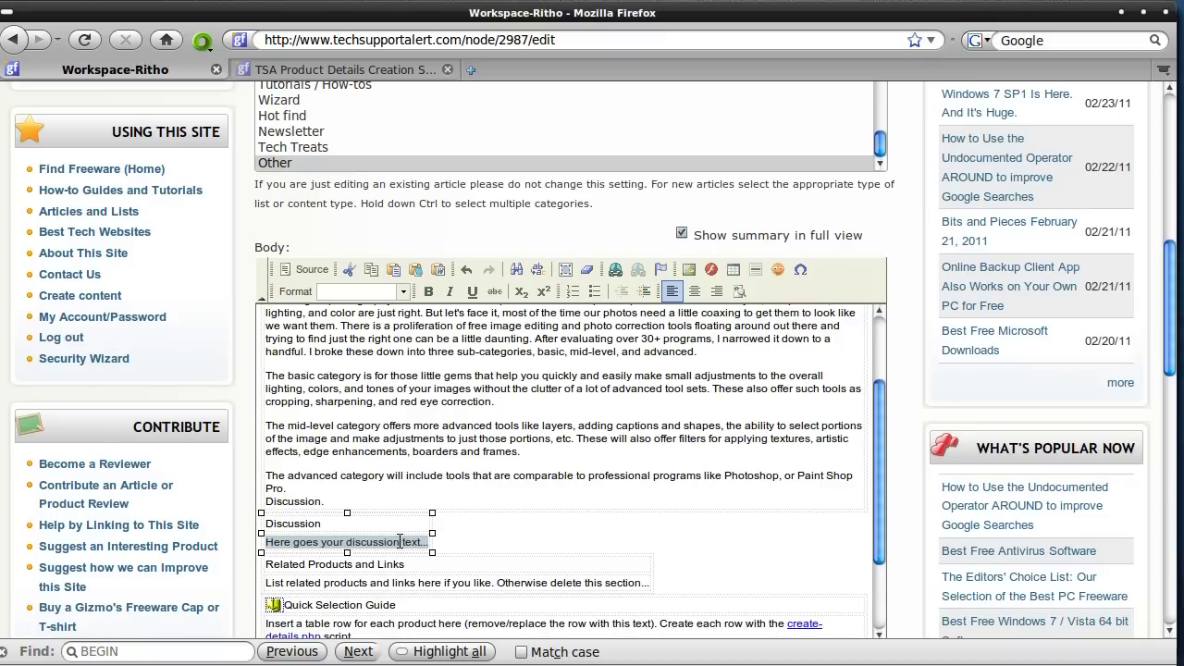
click(400, 541)
scroll(400, 541, down, 5)
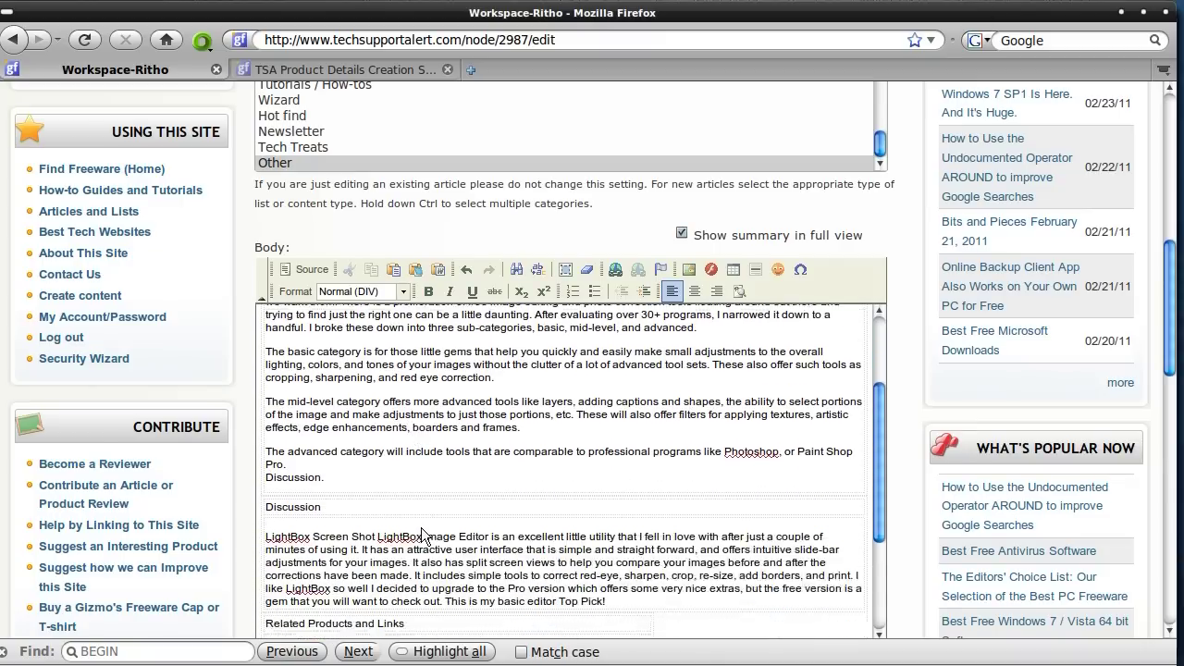
- Delete the words "LightBox Screen Shot" from the start of the Discussion paragraph
click(376, 414)
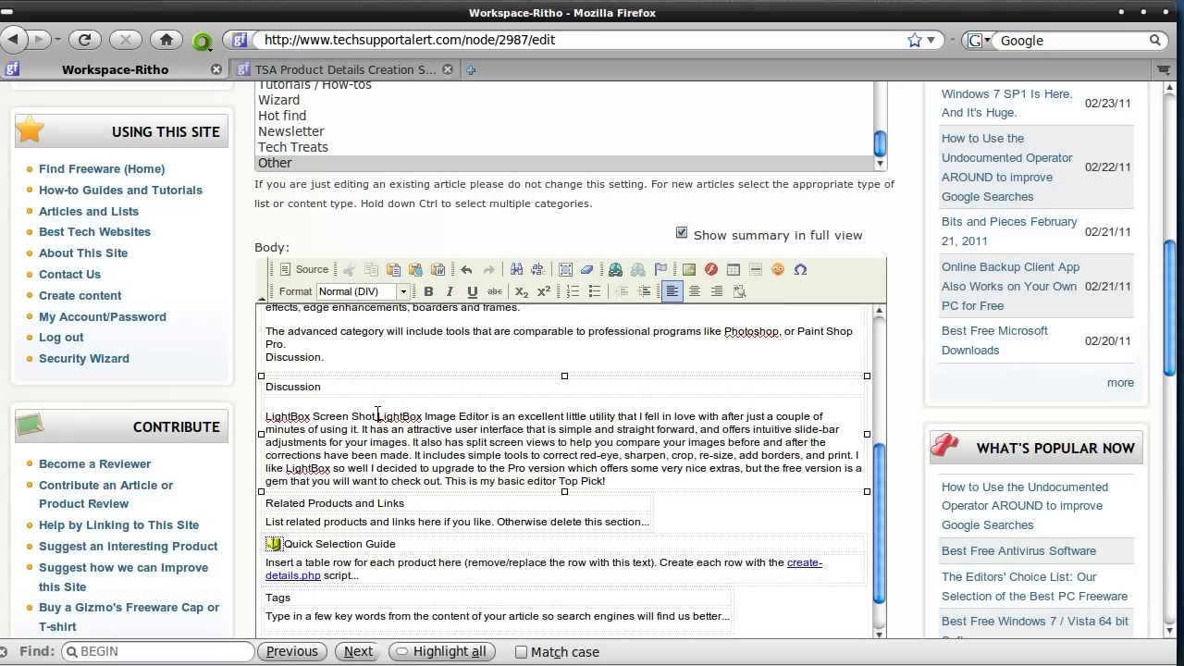
drag(376, 413, 265, 416)
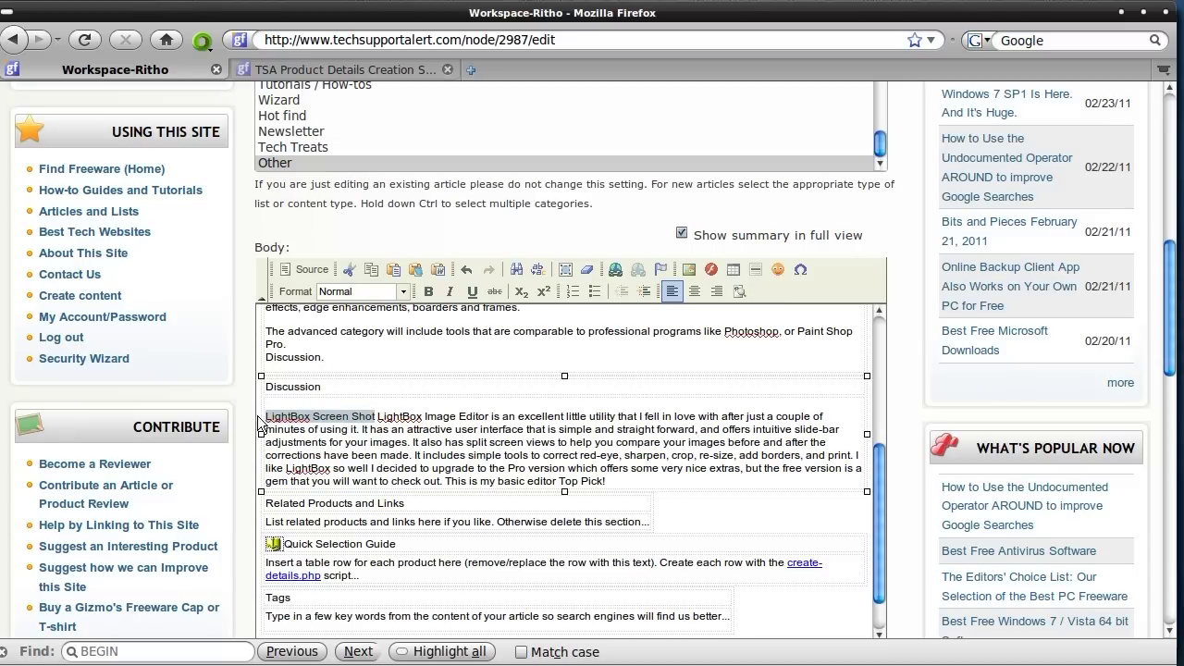
key(Delete)
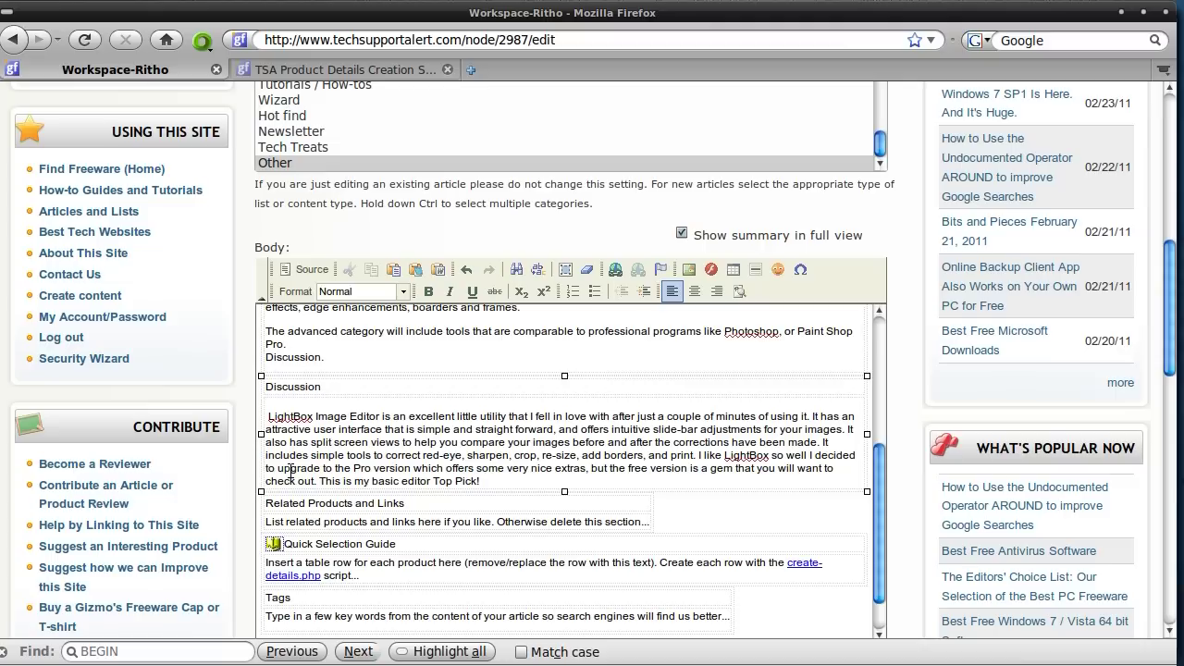
- Start inserting an image before the LightBox paragraph, and switch to the server's File Browser window
click(269, 417)
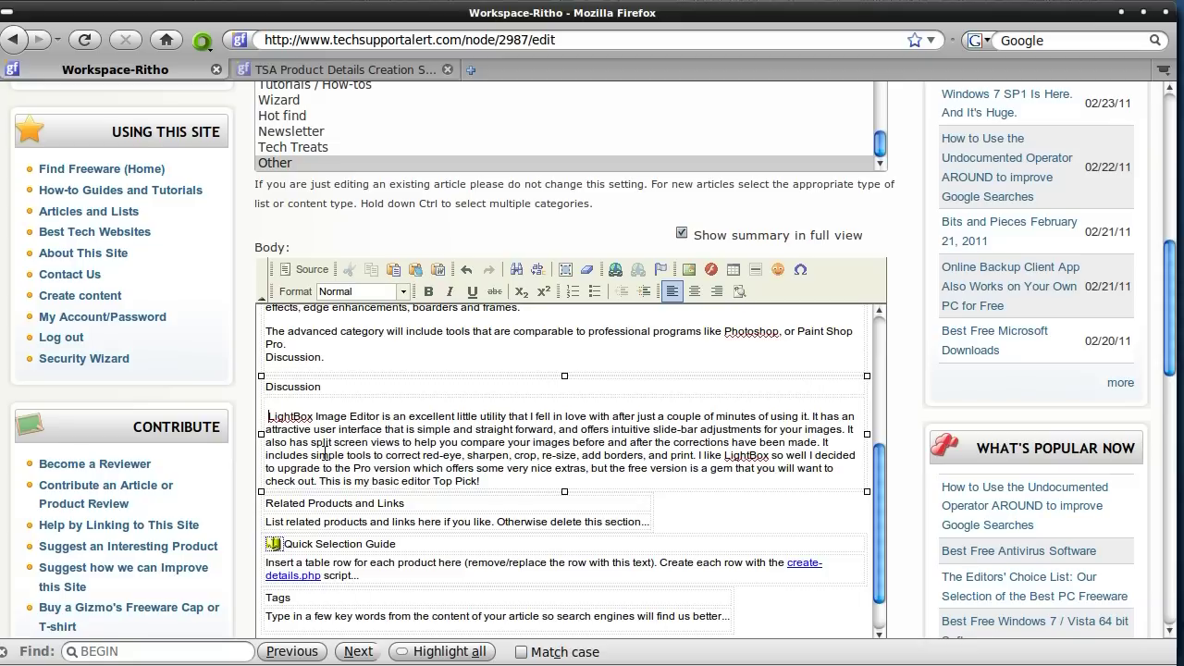
click(690, 268)
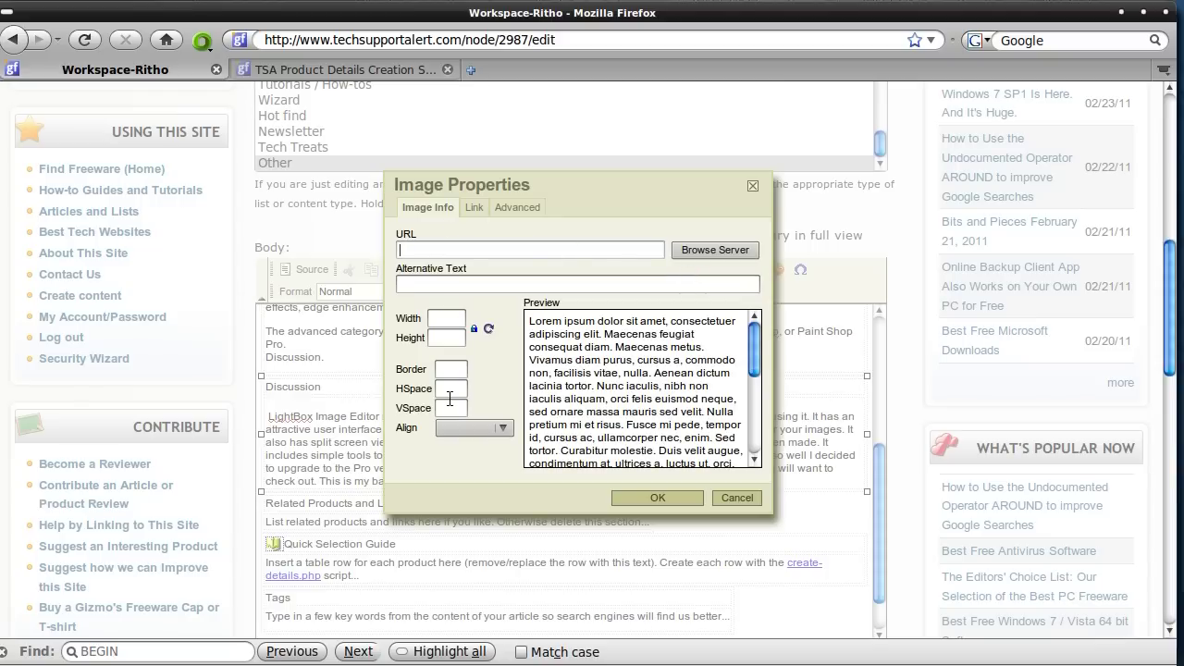
mouse_move(531, 190)
mouse_down()
mouse_move(547, 189)
mouse_move(522, 209)
mouse_up()
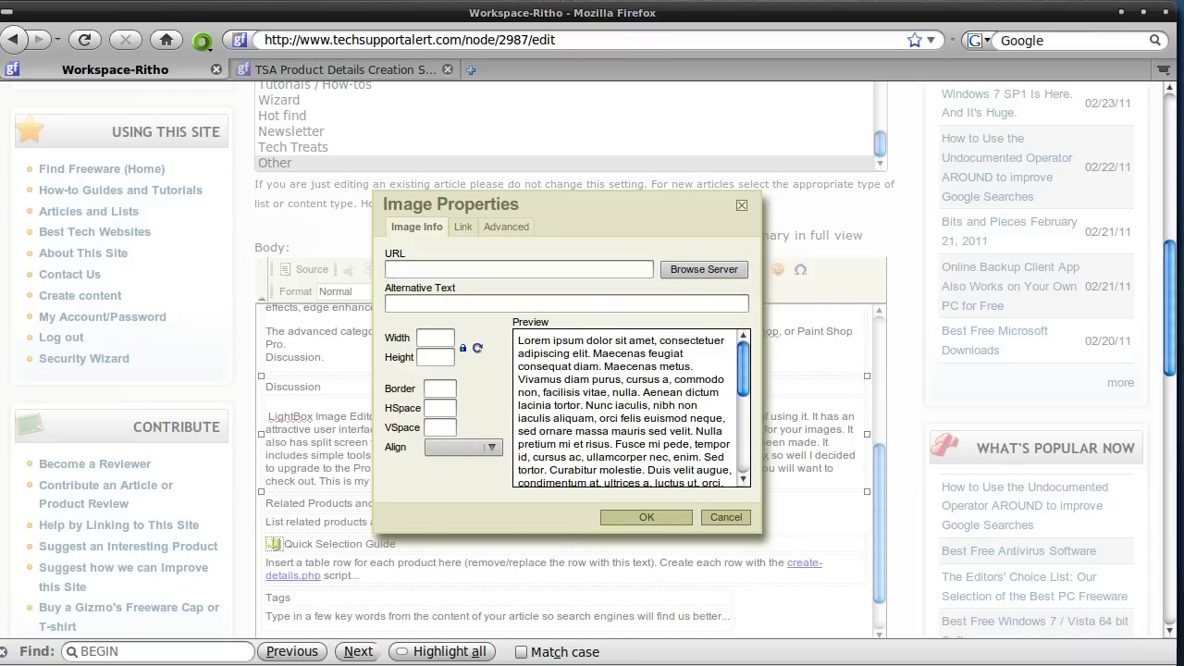
key(alt+Tab)
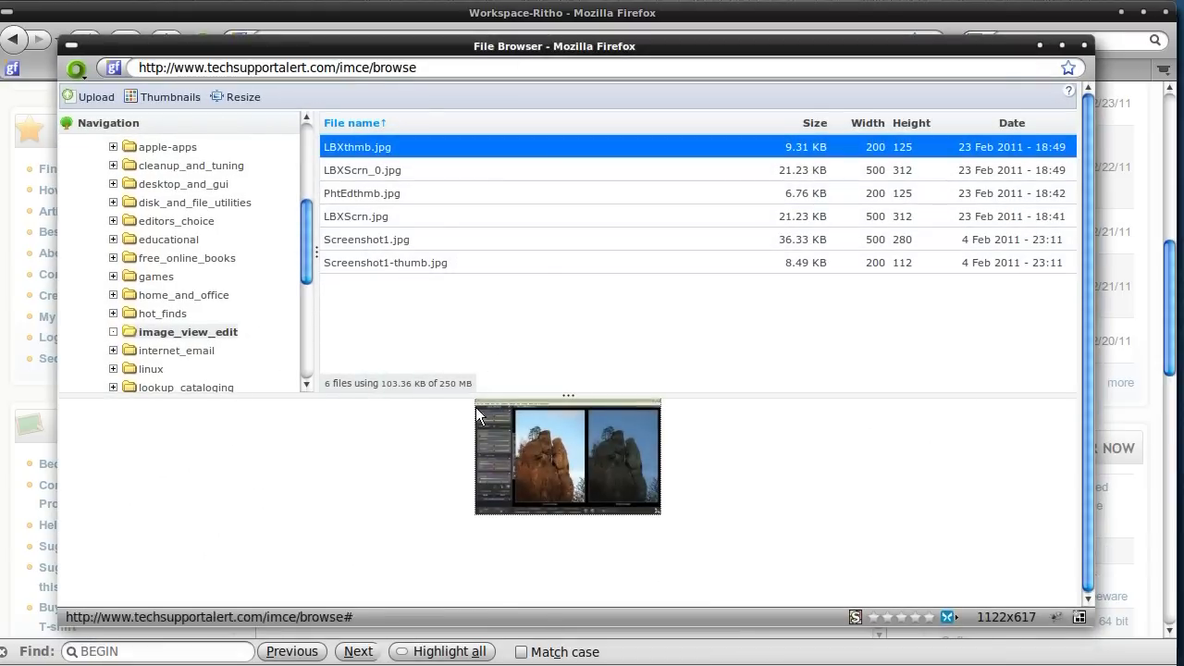
- Open the image_view_edit folder inside images/pc_freeware on the server
drag(308, 236, 314, 144)
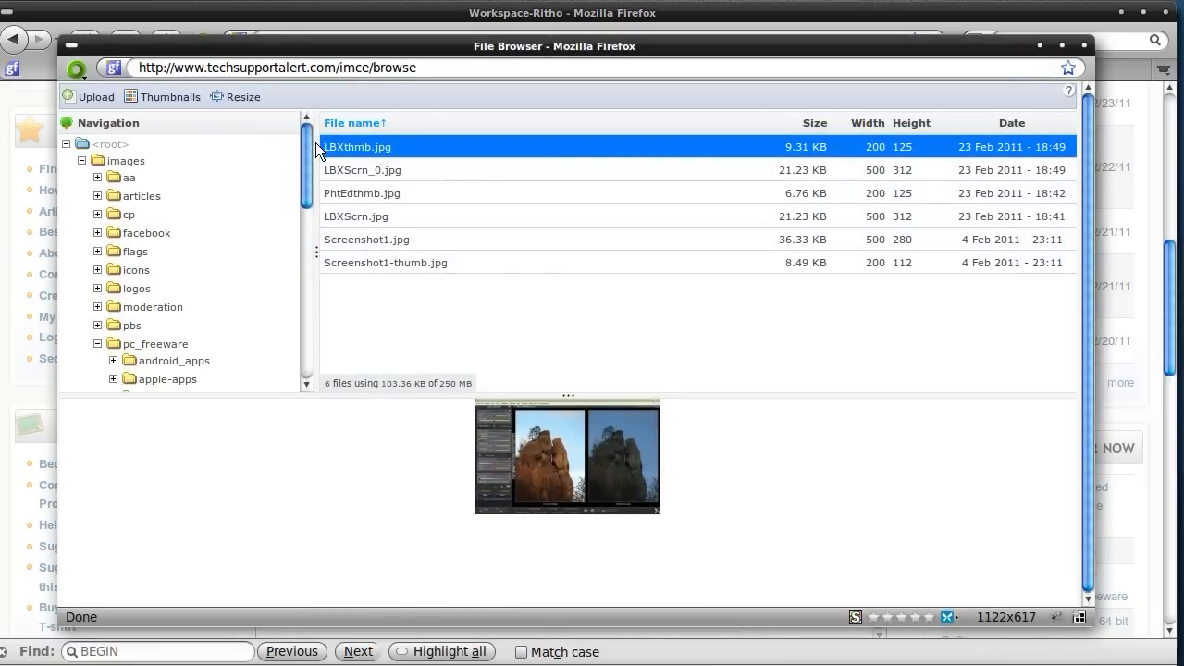
click(111, 161)
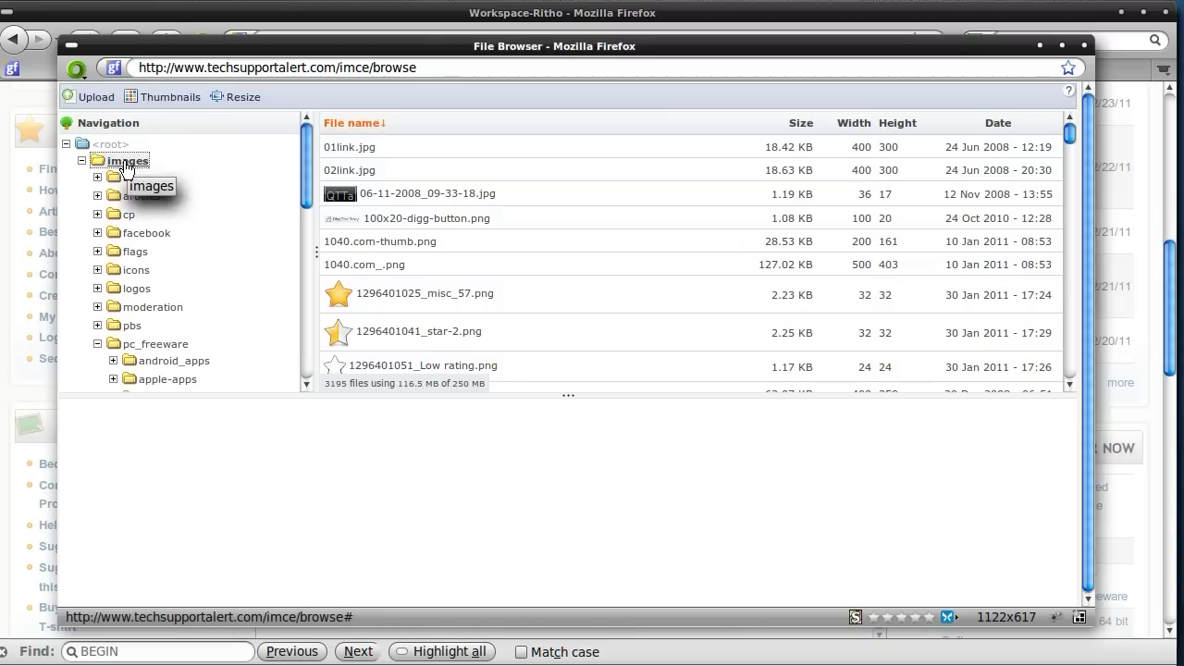
click(97, 343)
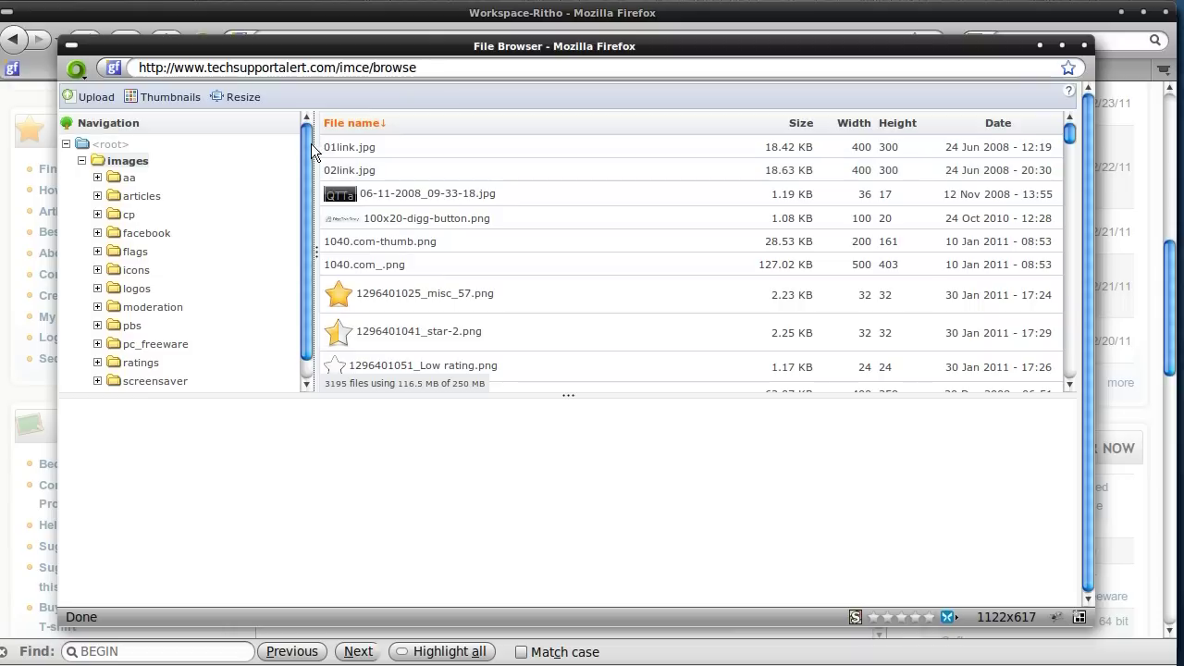
drag(307, 142, 295, 187)
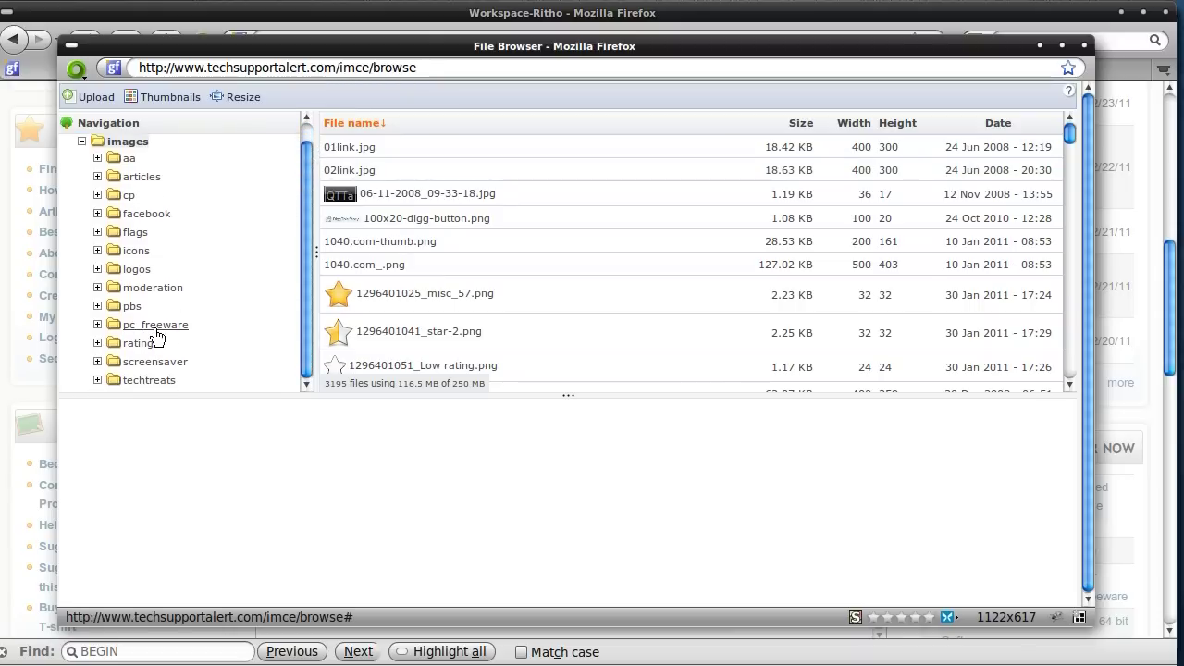
click(98, 325)
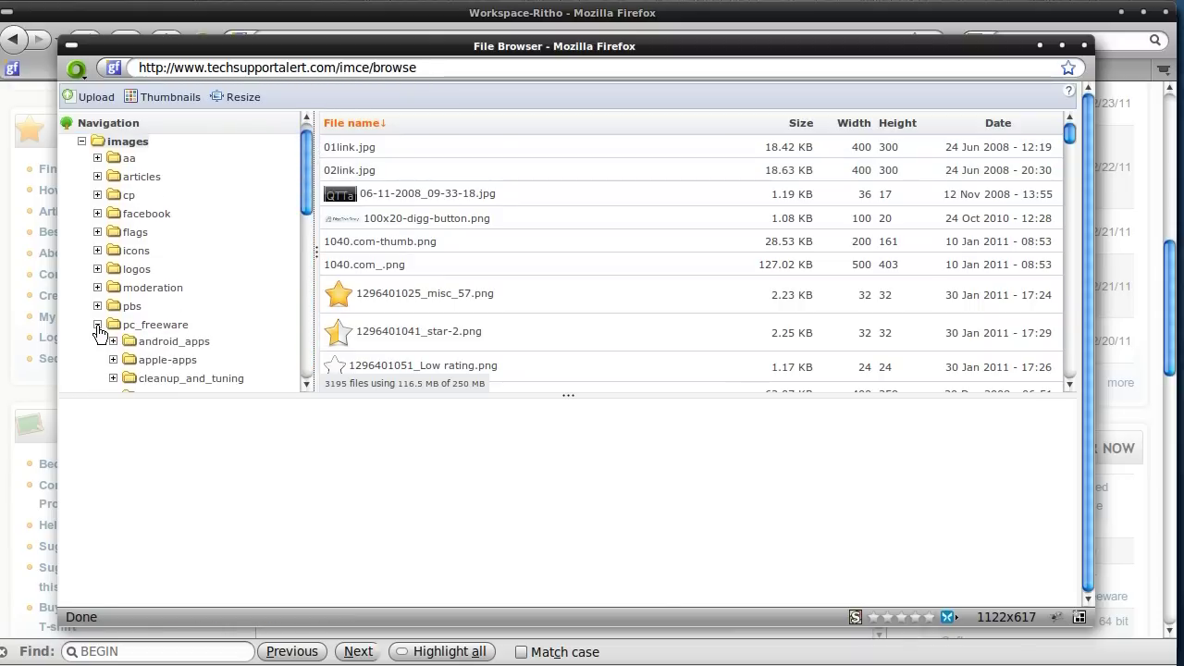
drag(308, 181, 308, 257)
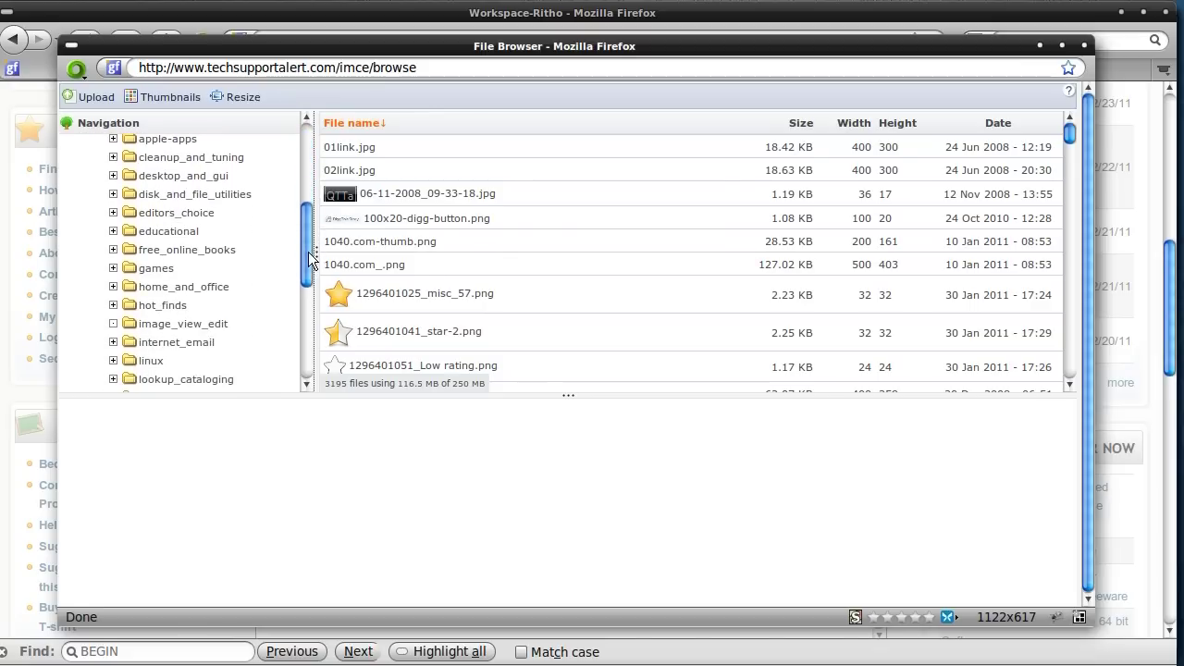
click(160, 331)
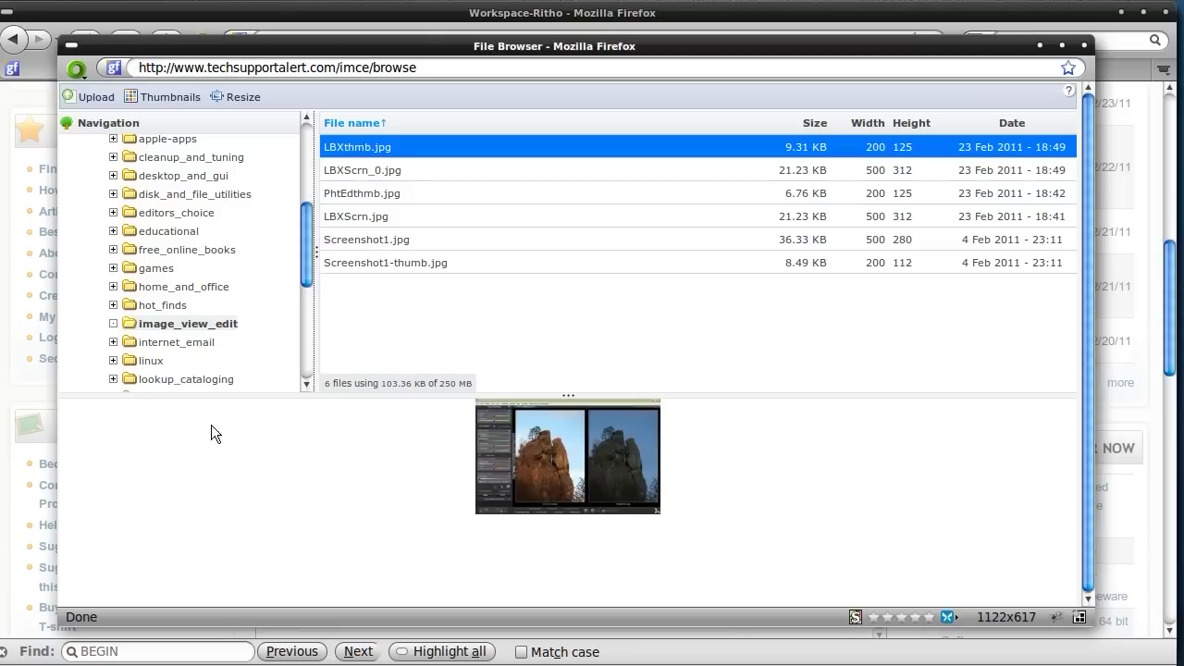
- Choose LBXScrn.jpg from the Desktop as the file to upload, and close the upload form
click(93, 100)
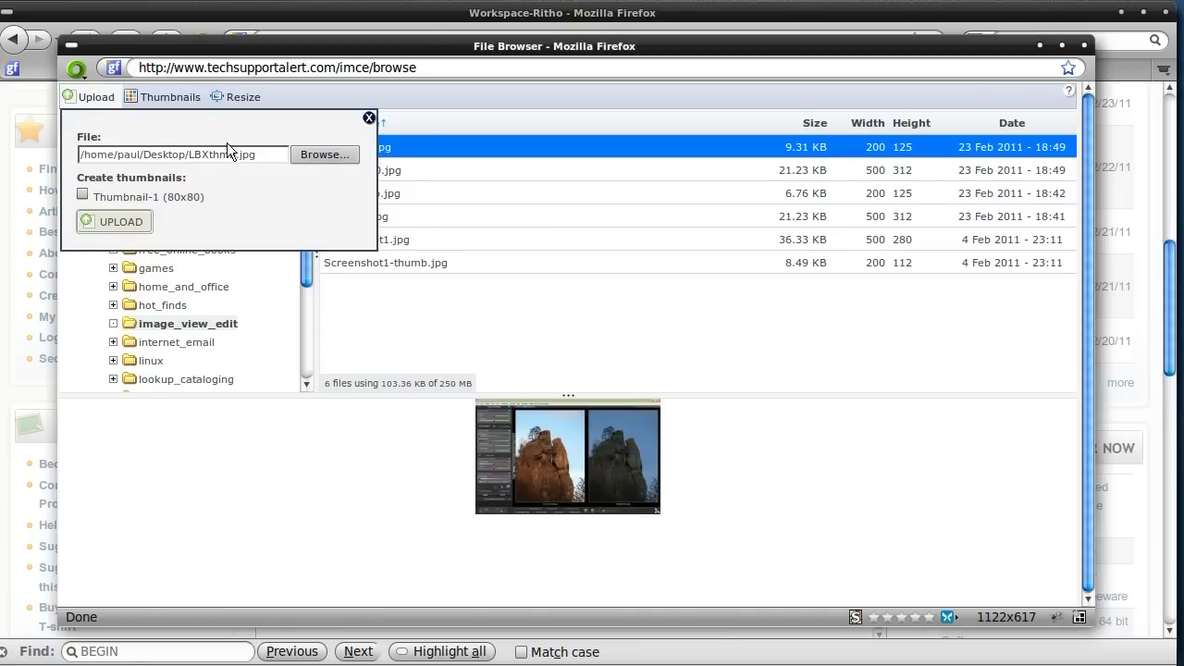
click(323, 150)
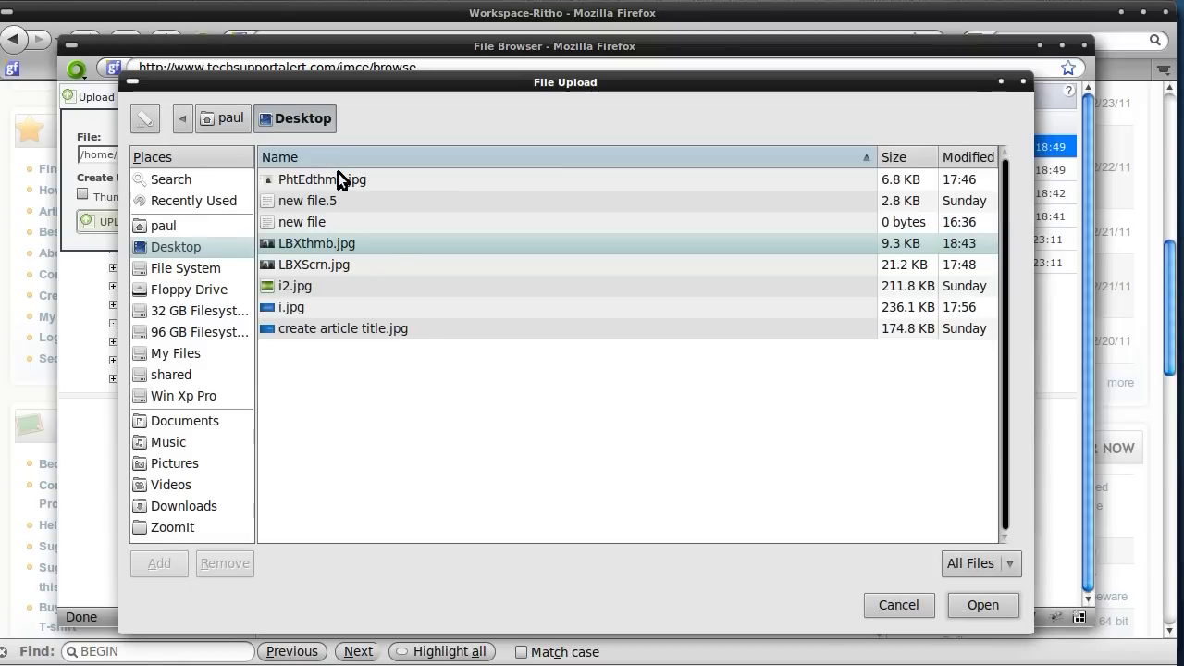
click(294, 267)
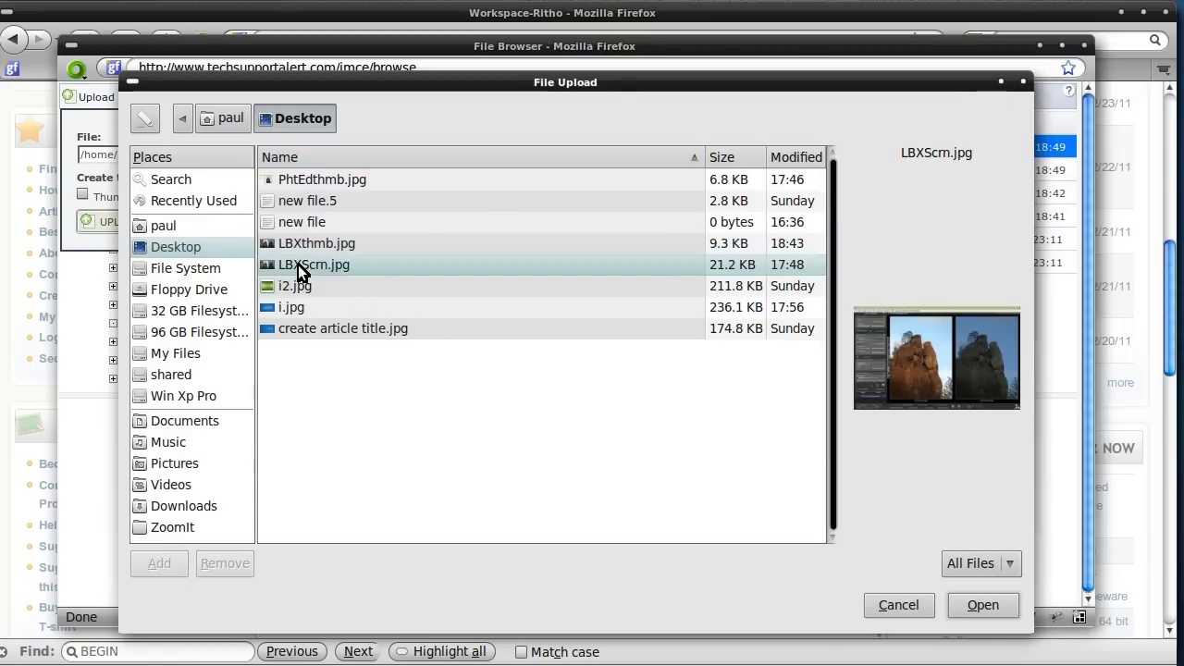
click(978, 606)
click(134, 222)
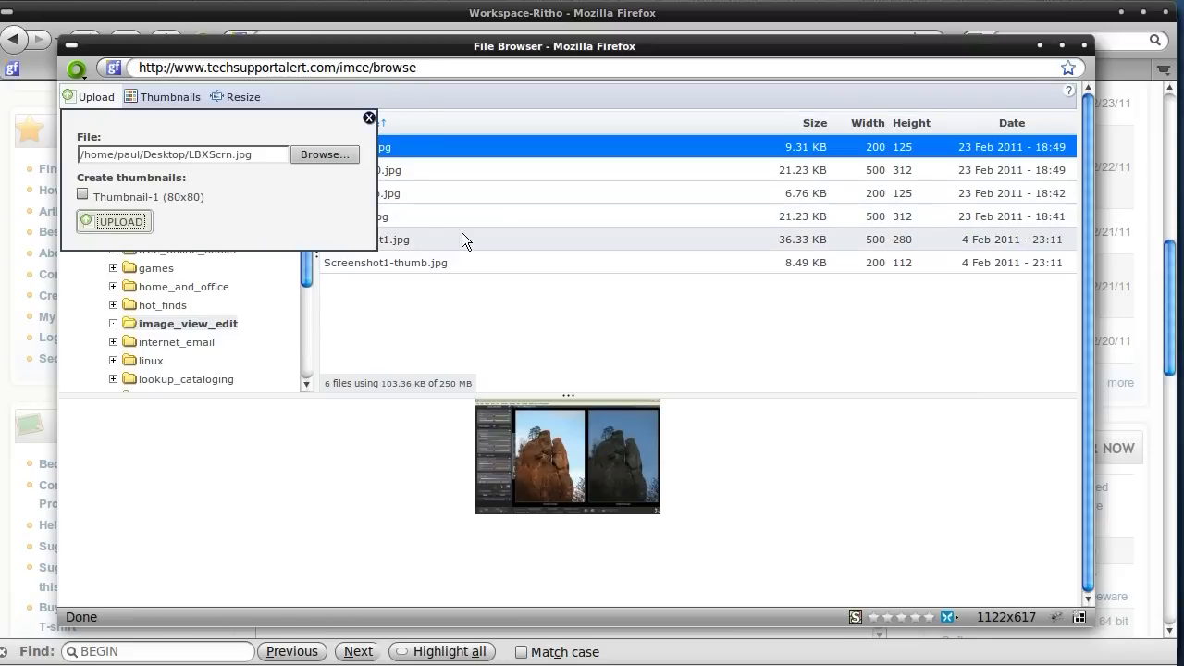
click(365, 118)
- Preview the full-size screenshot LBXScrn.jpg in the image_view_edit folder
click(379, 217)
scroll(593, 509, down, 2)
scroll(555, 528, down, 1)
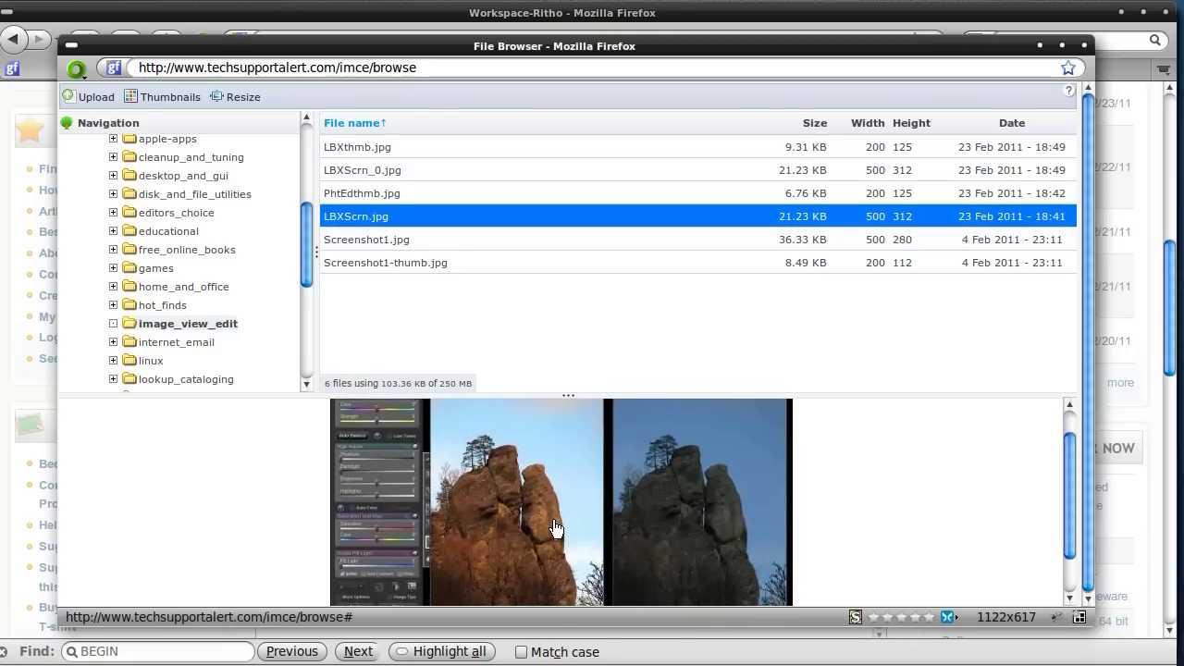
- Choose the thumbnail LBXthmb.jpg from the Desktop as the file to upload, and close the upload form
click(89, 96)
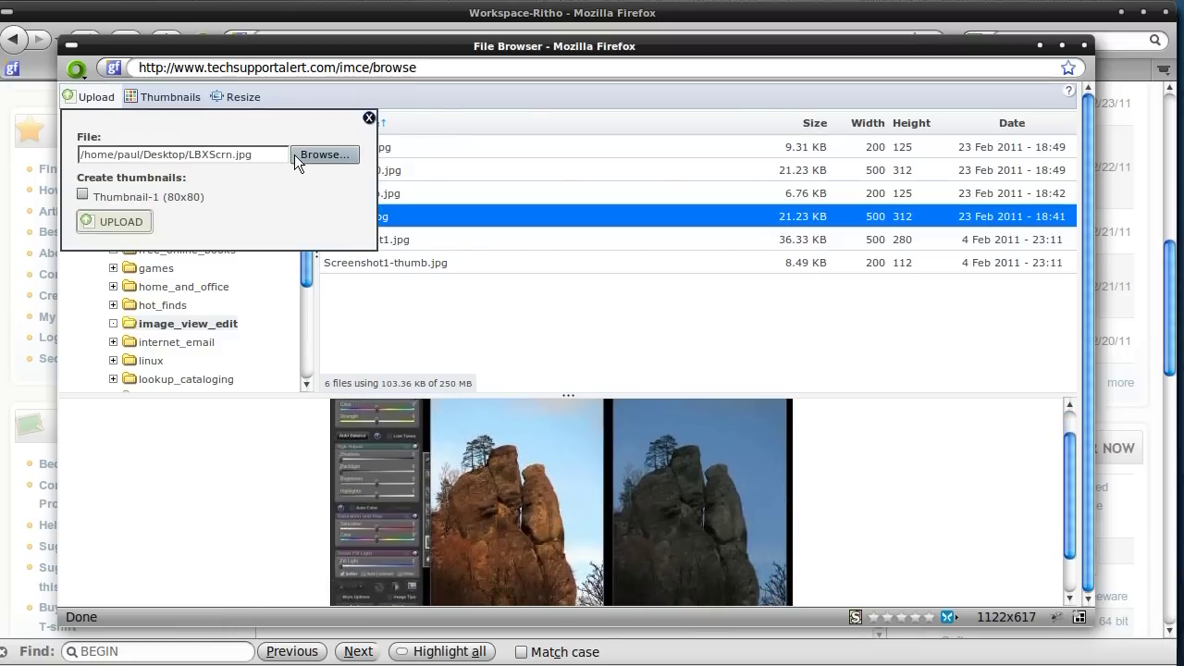
click(312, 154)
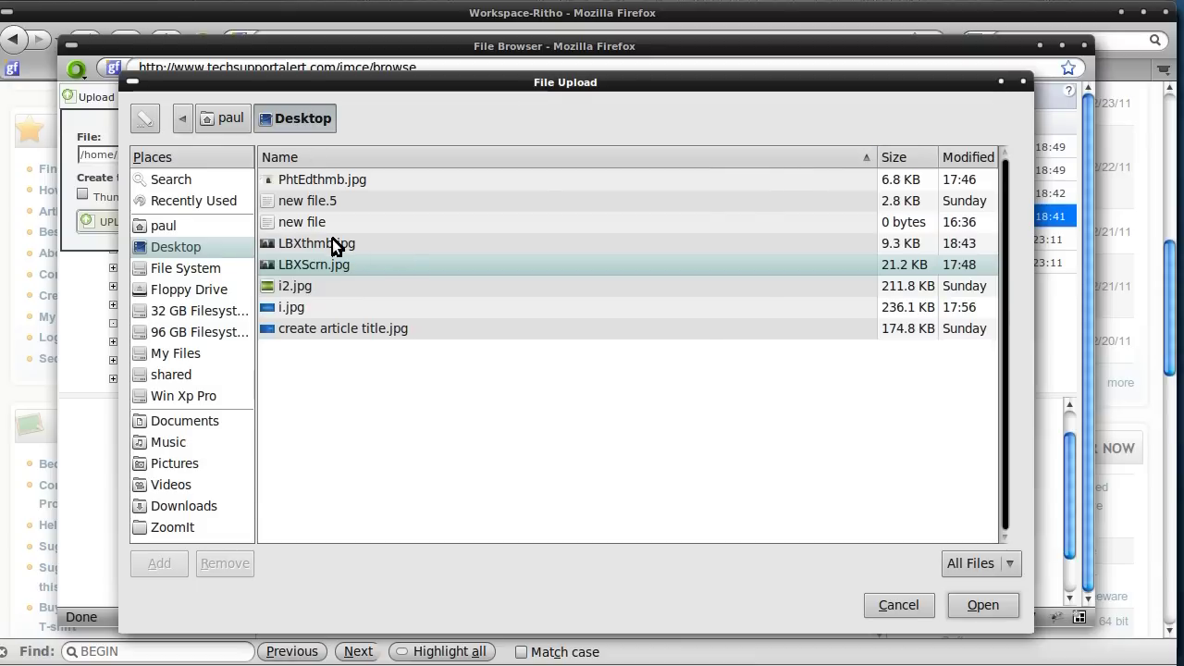
click(335, 244)
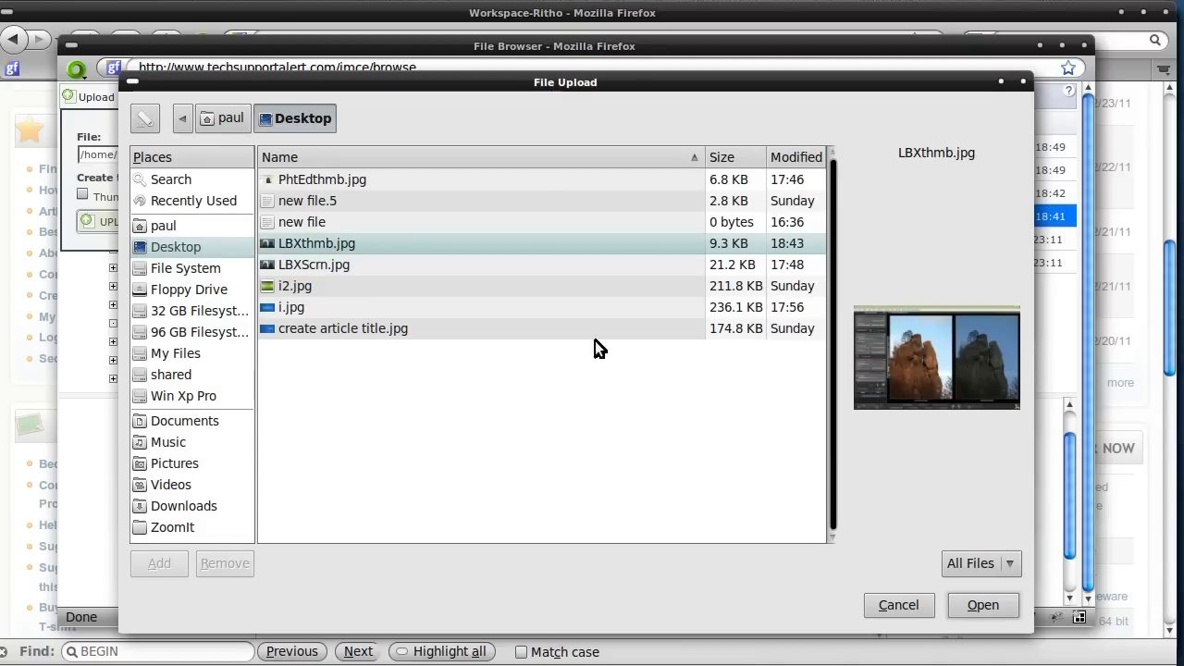
click(966, 605)
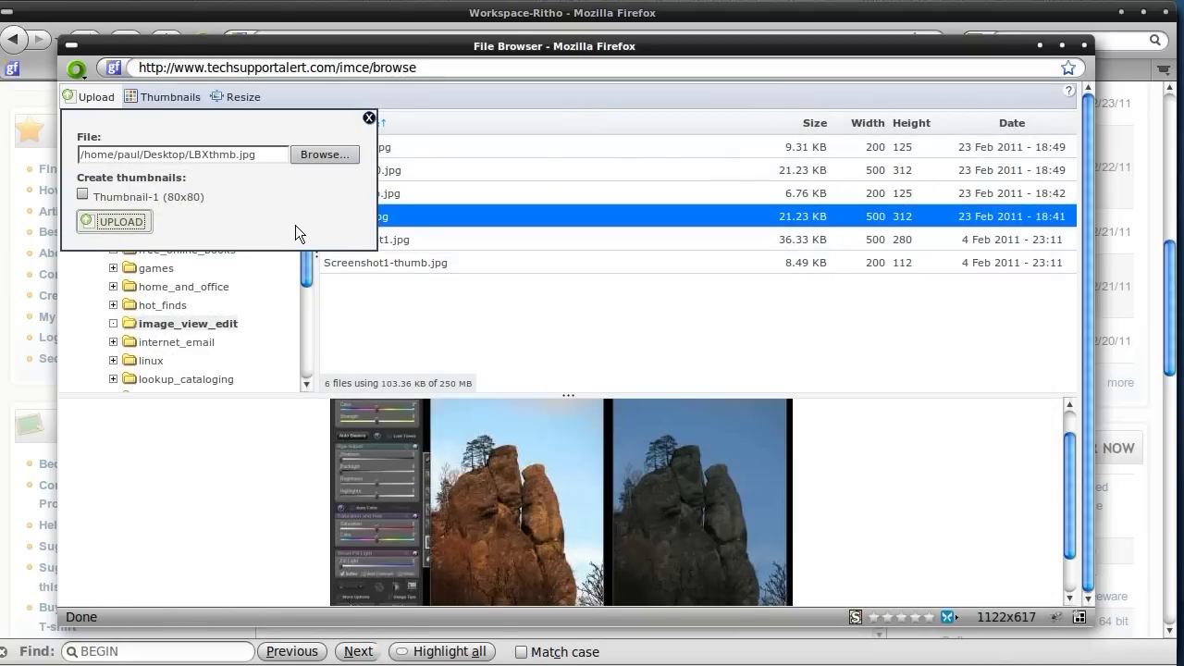
click(370, 117)
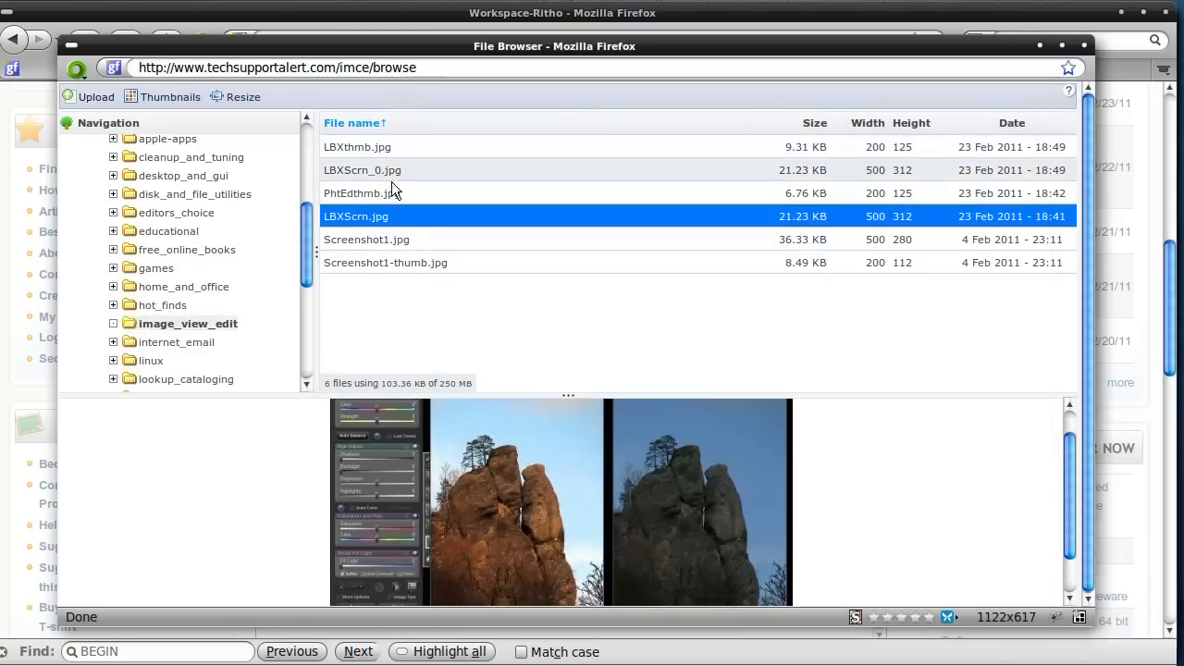
- Preview the thumbnail LBXthmb.jpg in the server folder and copy its image location
click(375, 148)
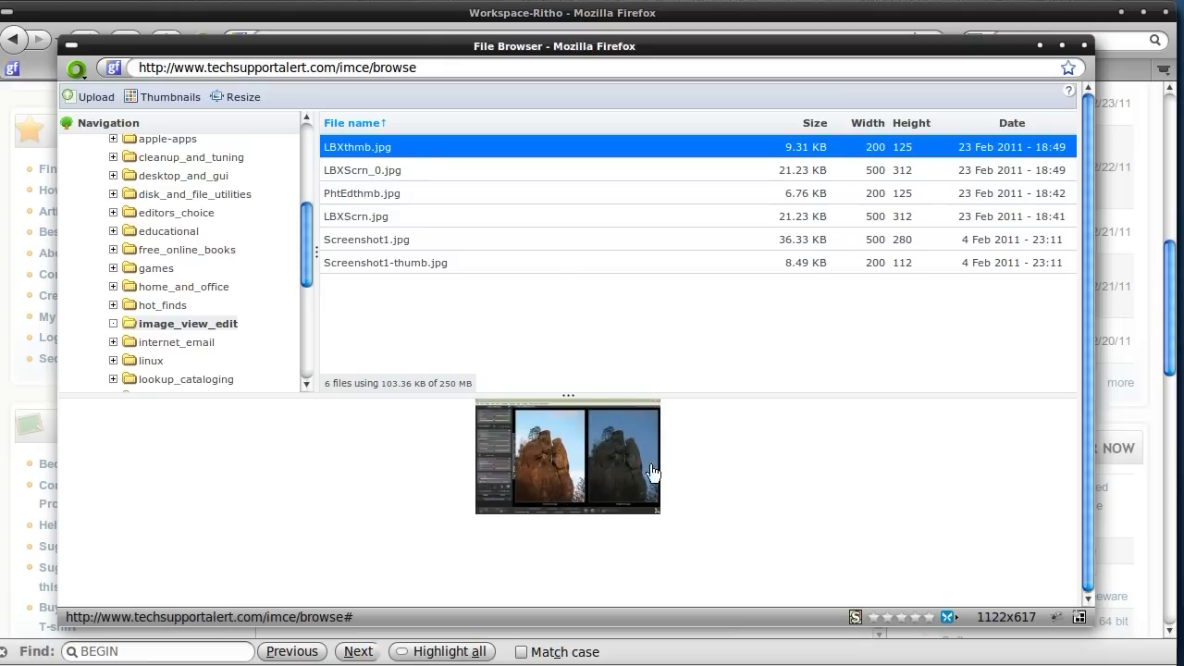
right_click(521, 416)
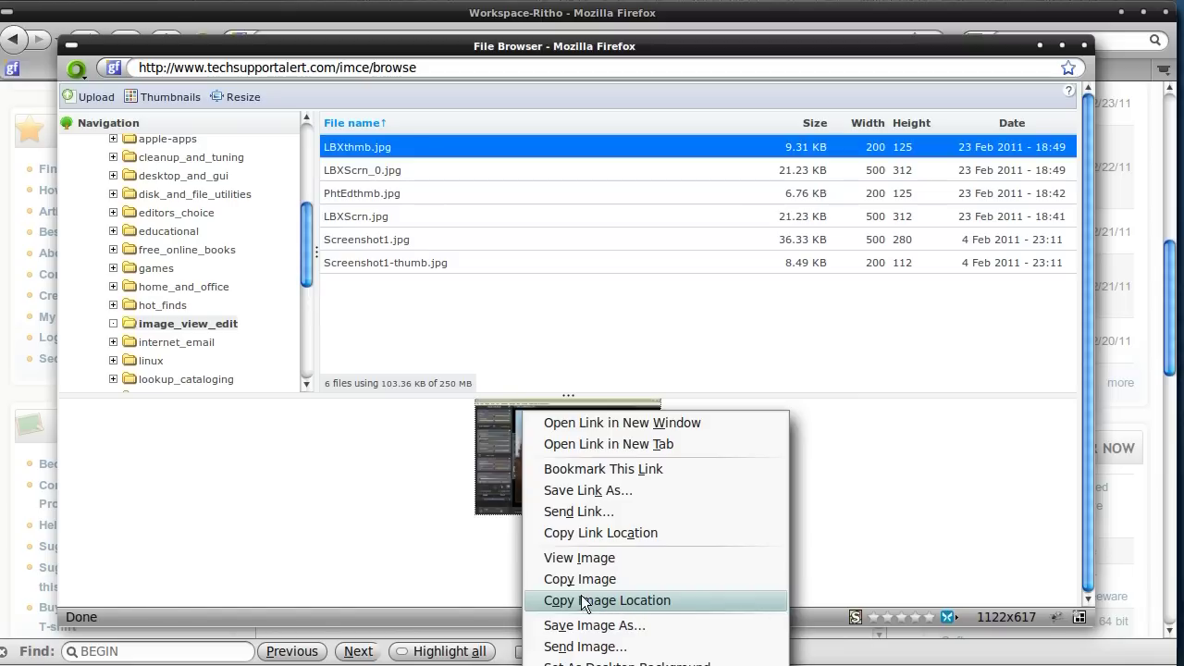
click(617, 600)
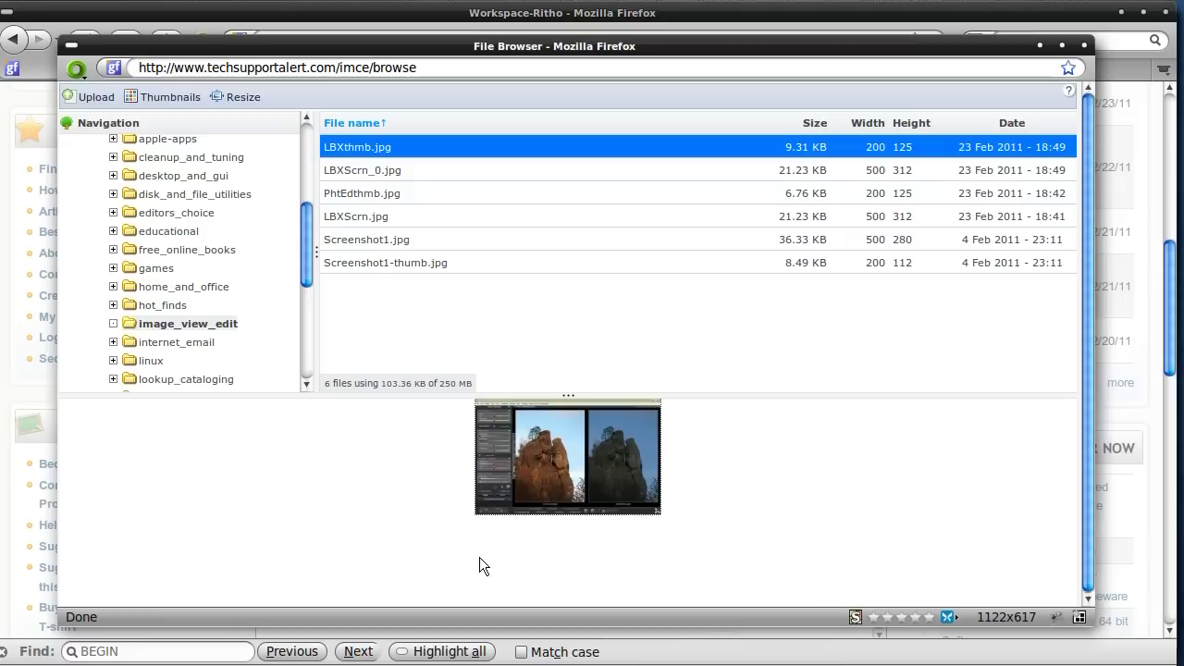
- Open the thumbnail LBXthmb.jpg in its own browser tab and copy its full web address
click(546, 424)
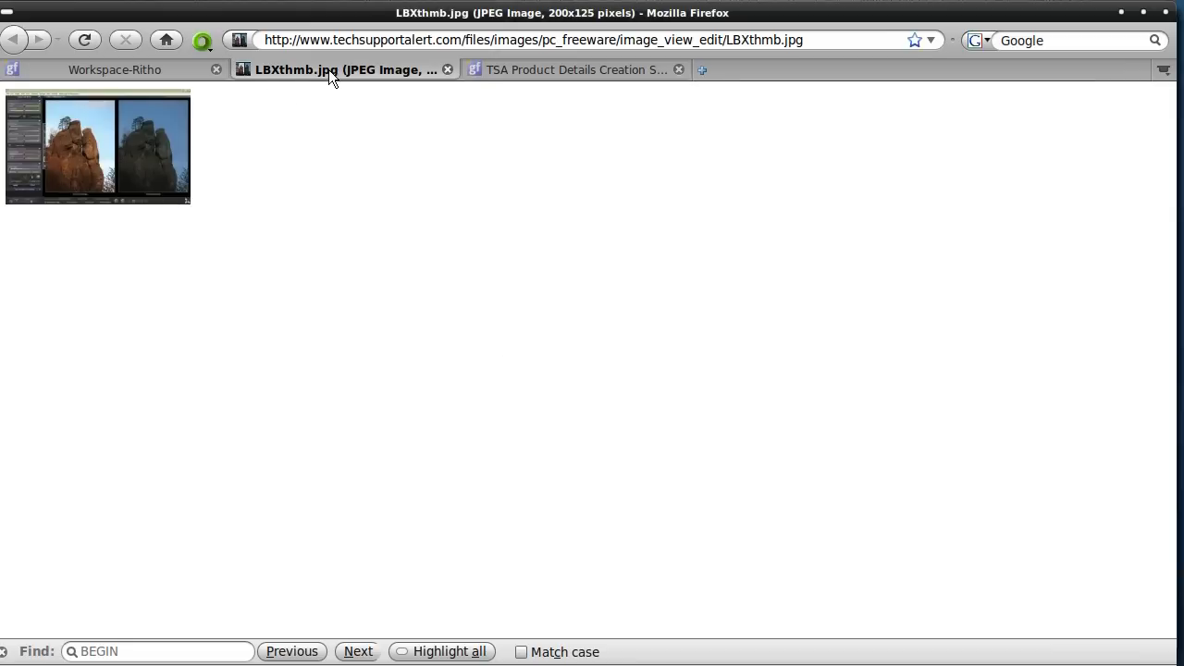
drag(825, 40, 220, 41)
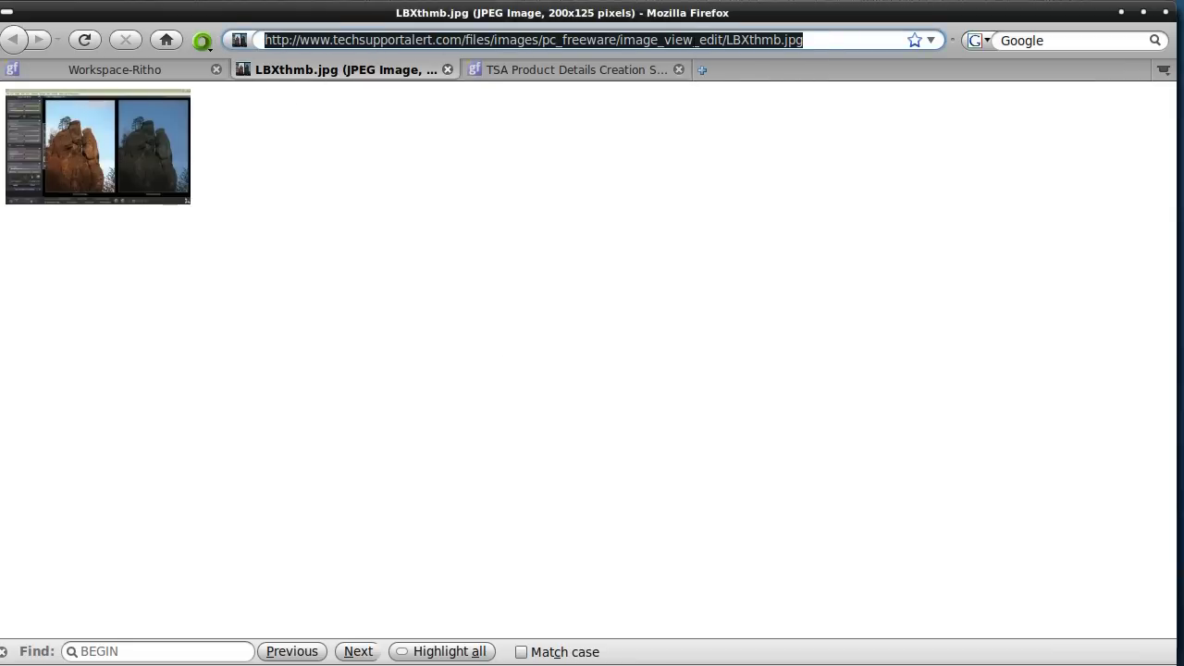
right_click(716, 38)
click(753, 97)
- Paste the copied LBXthmb.jpg address as the image URL in the article's Image Properties
click(136, 69)
drag(479, 201, 483, 219)
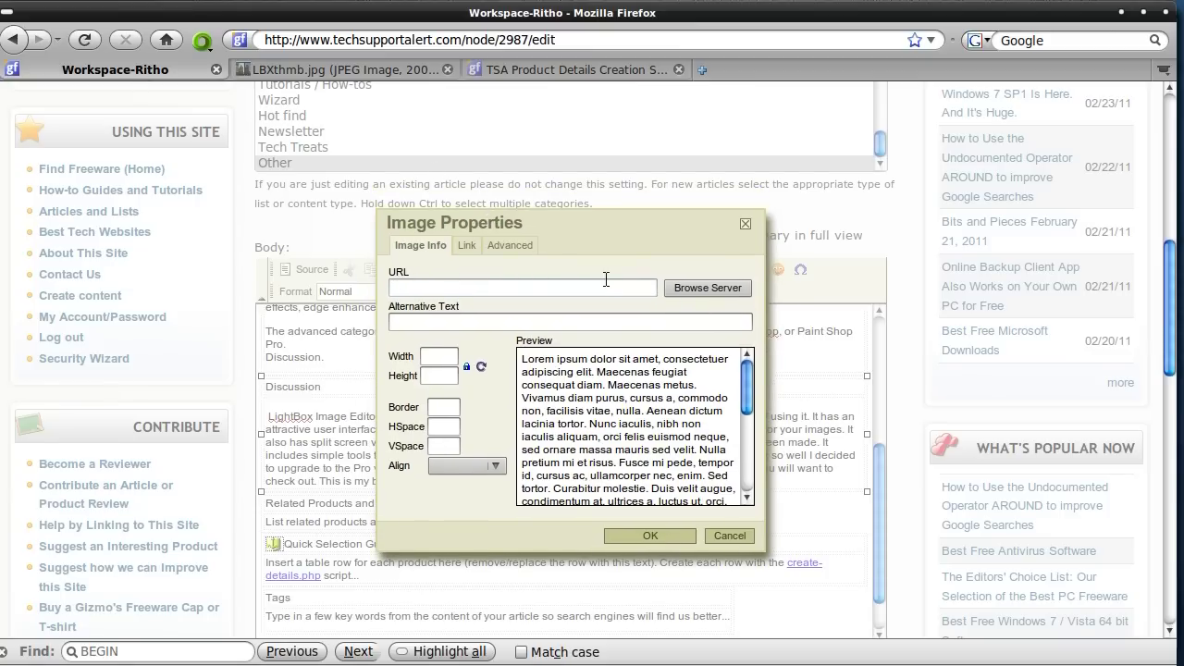
click(396, 289)
key(ctrl+v)
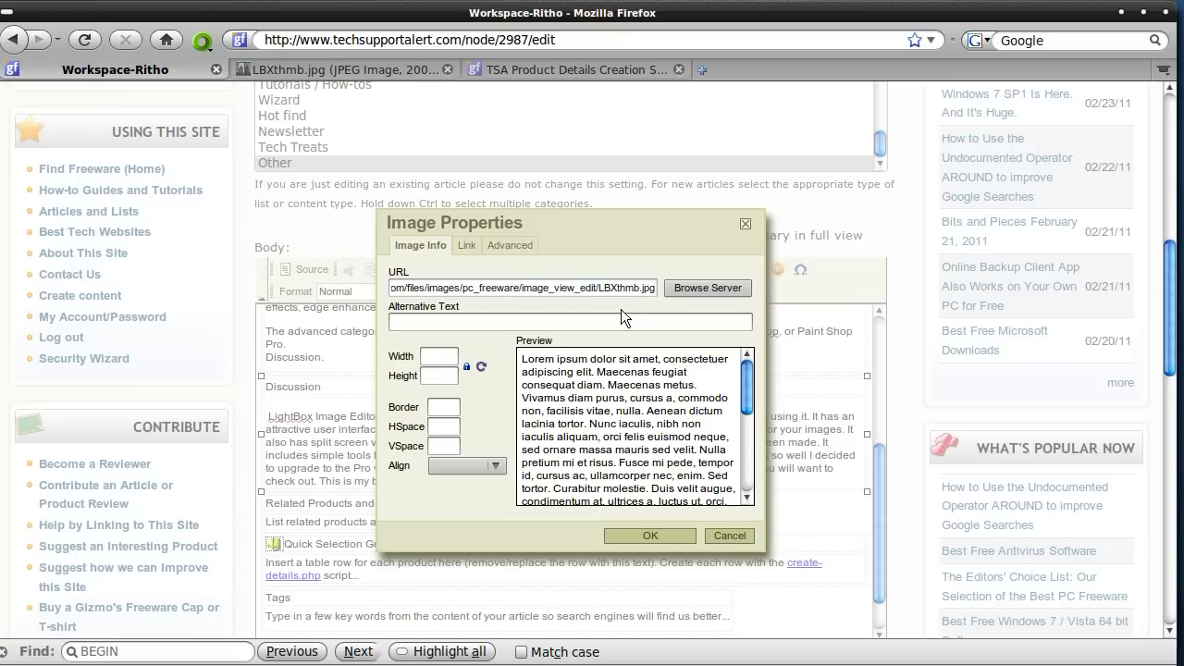
- Copy the location of LBXScrn.jpg from the server file browser and paste it as the thumbnail's link URL
click(467, 250)
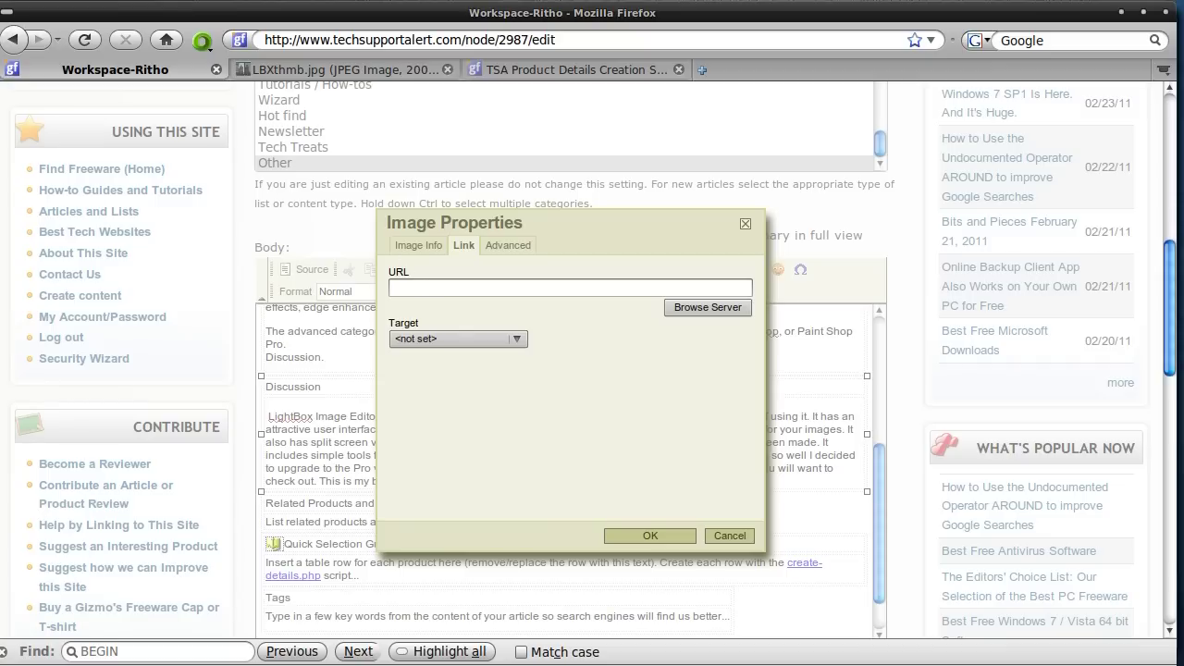
click(536, 664)
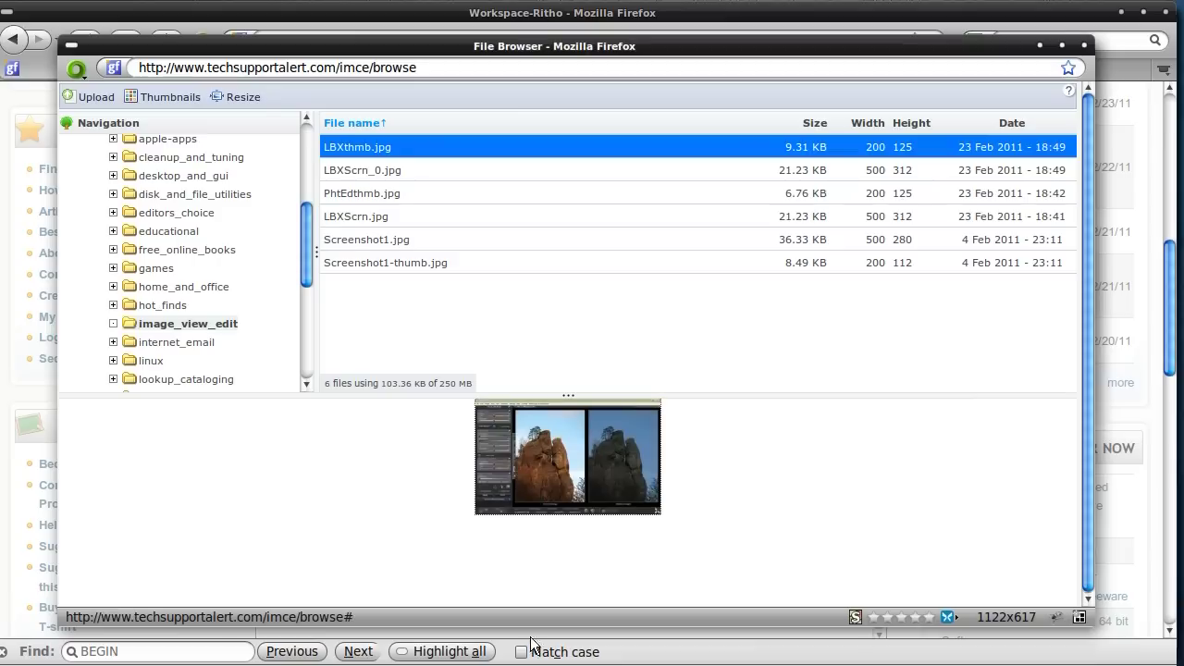
click(360, 216)
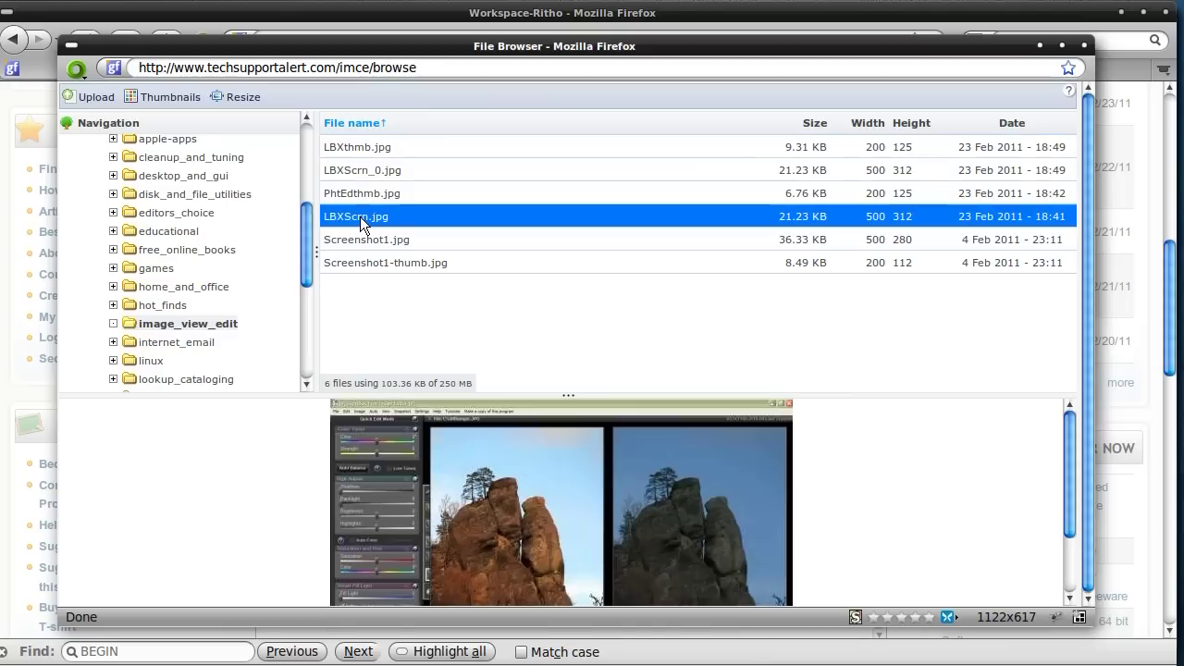
right_click(511, 410)
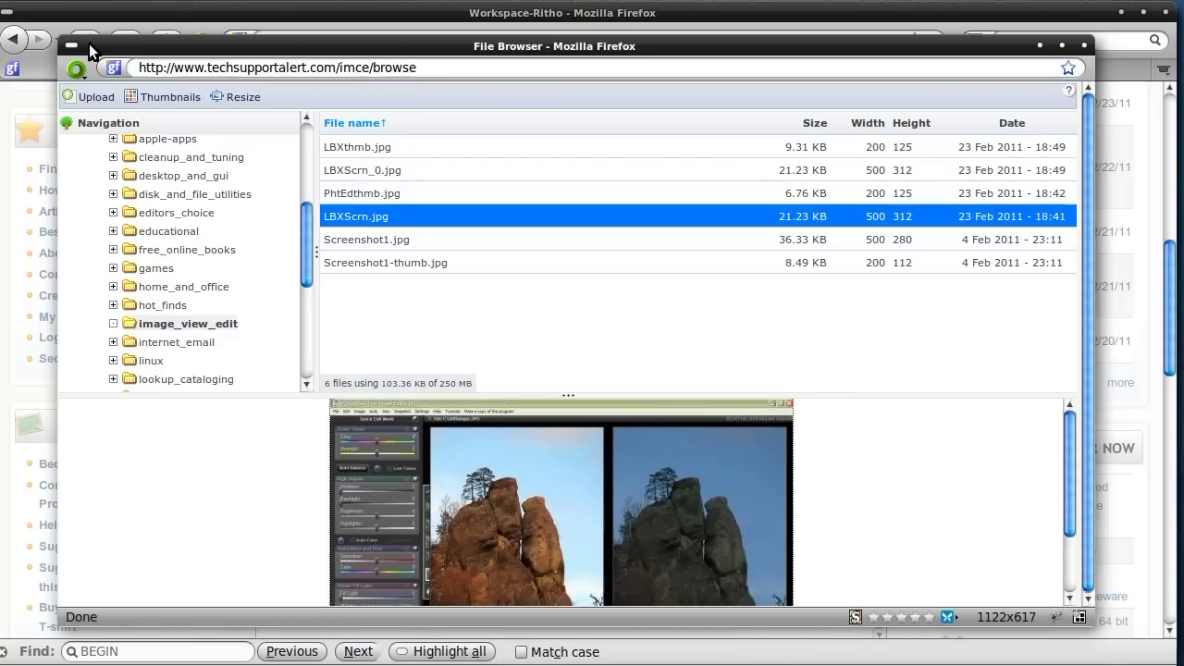
click(78, 13)
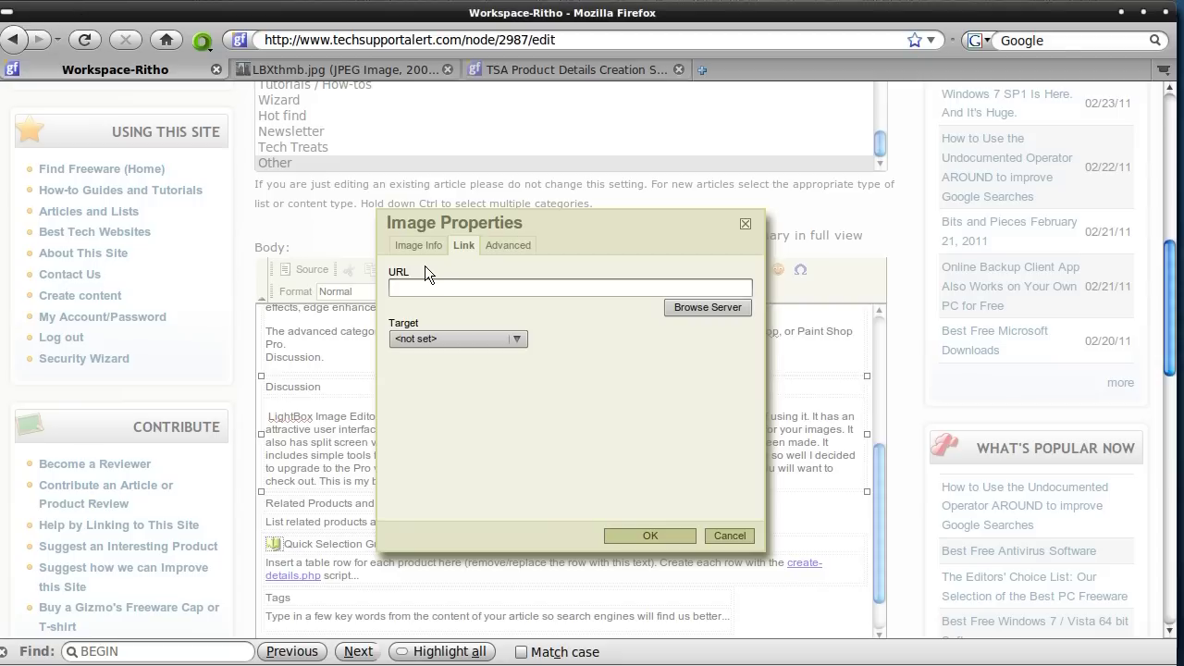
click(402, 288)
right_click(402, 288)
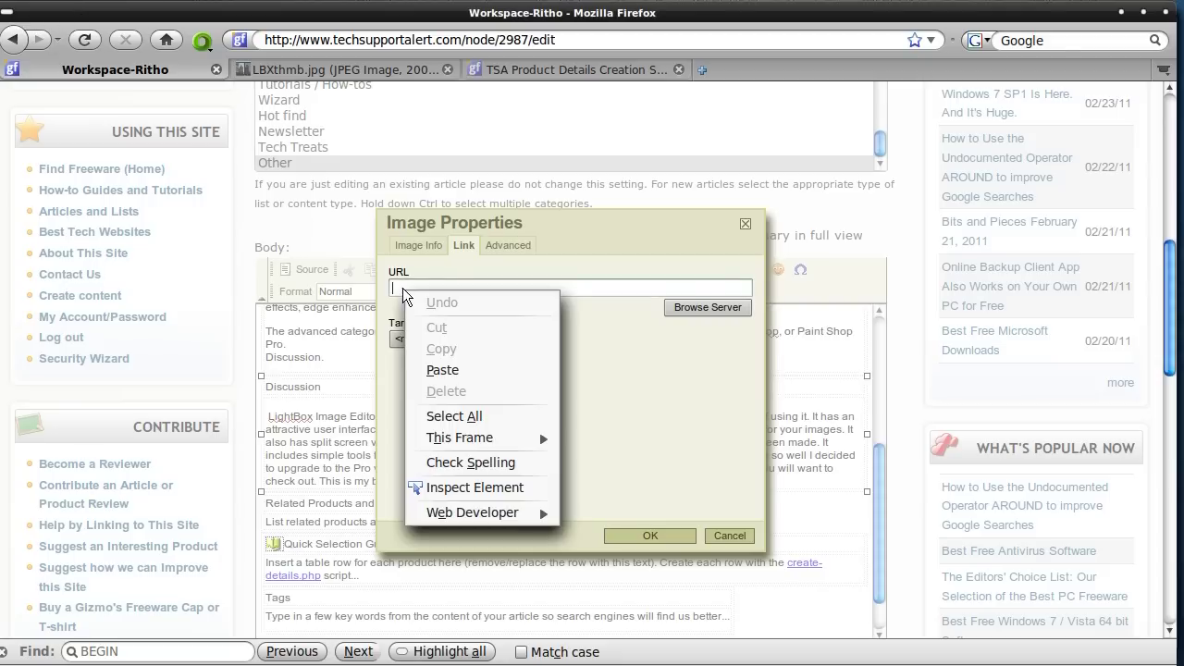
click(449, 375)
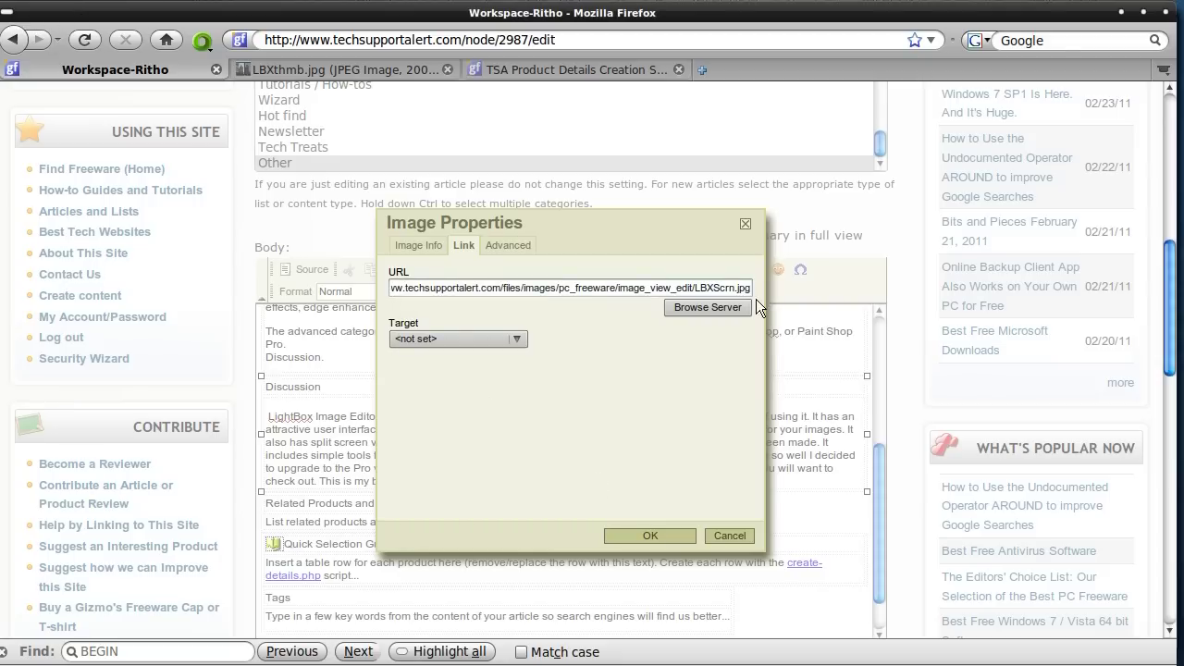
- Set the thumbnail's alternative text to "LightBox Editor Screen Shot"
click(419, 244)
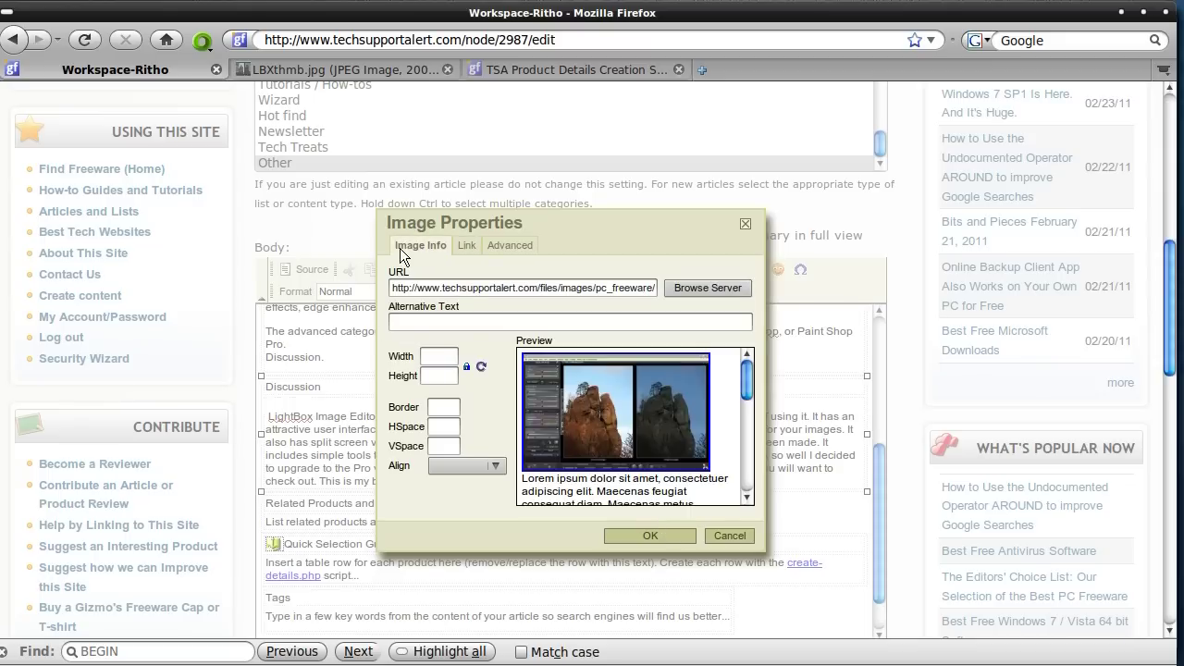
click(433, 323)
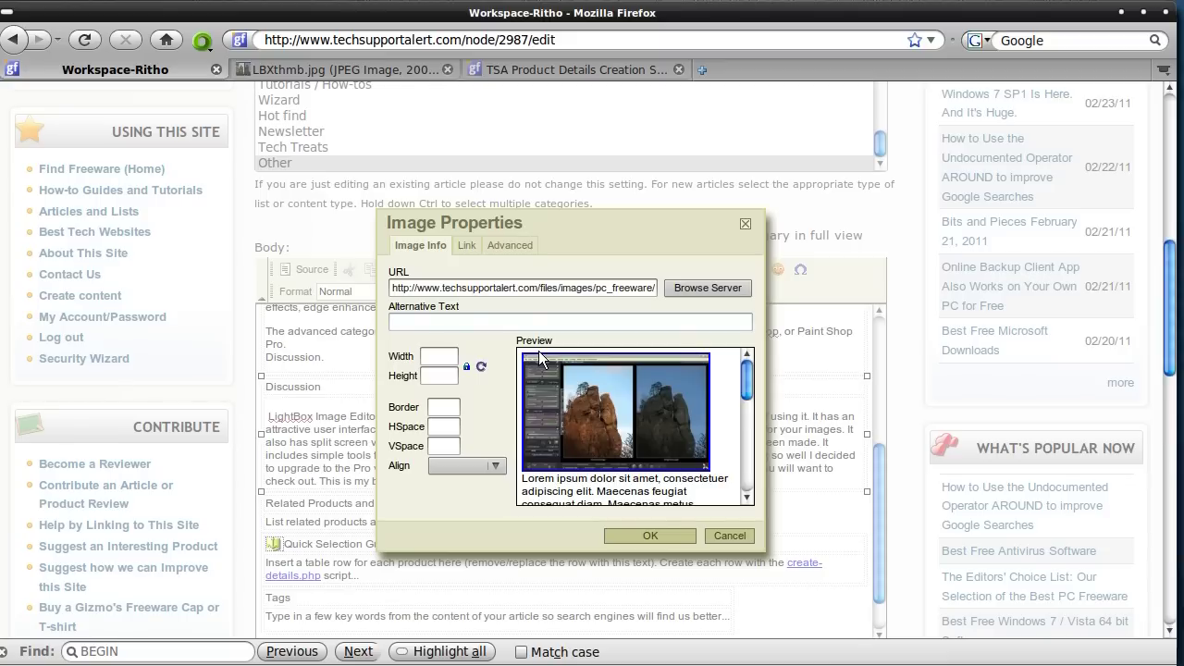
text(LightBox Editor Screen Shot)
- Give the thumbnail a horizontal space of 8 and Left alignment, and insert it into the Discussion section
click(445, 429)
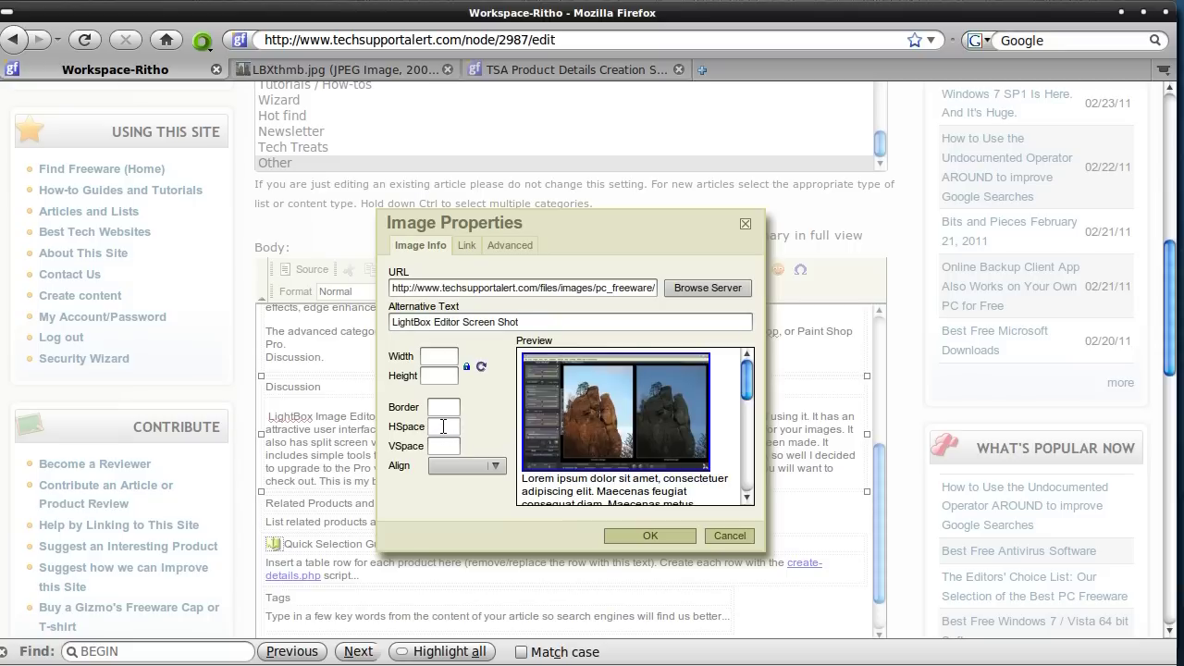
text(8)
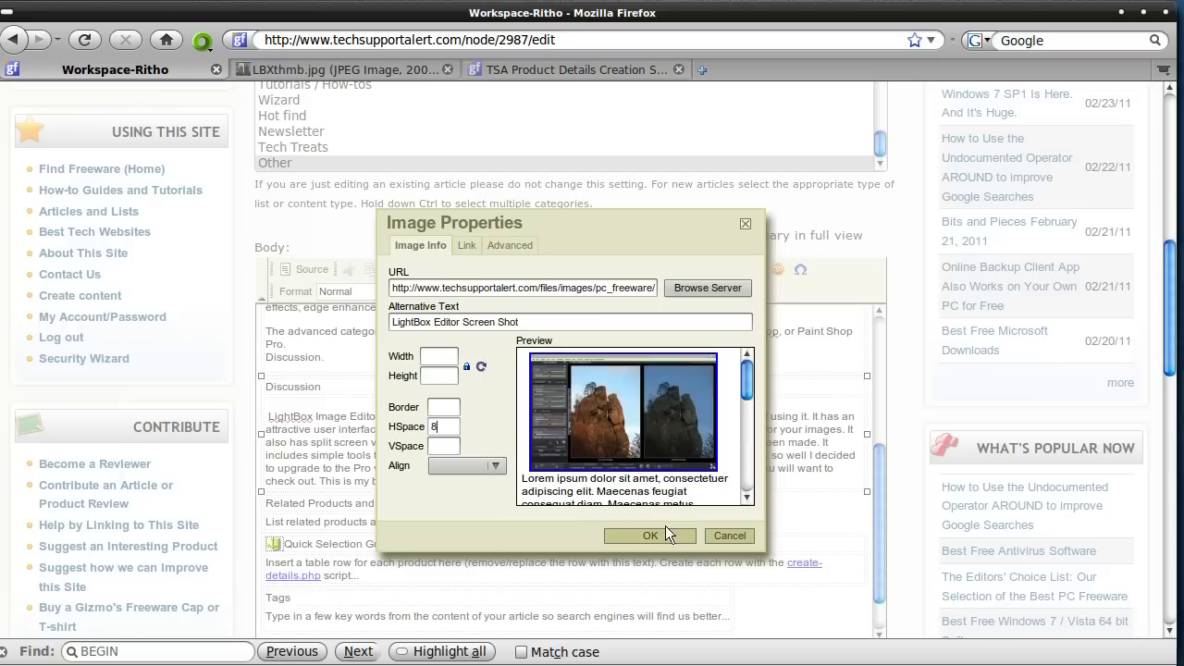
click(496, 469)
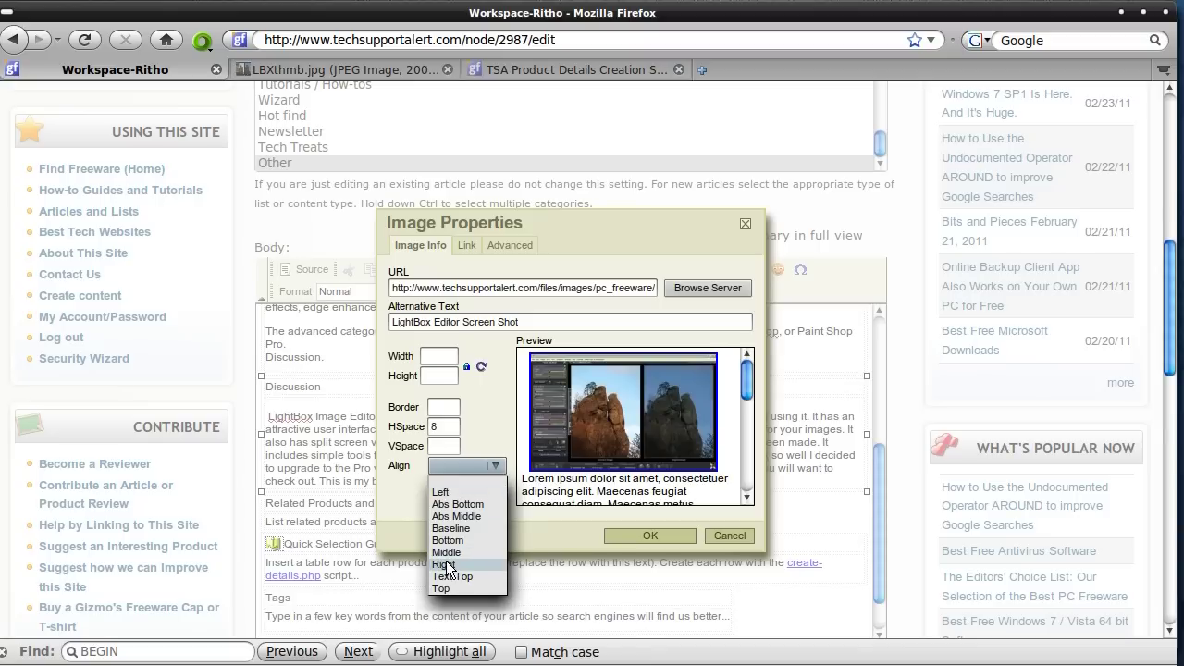
click(441, 492)
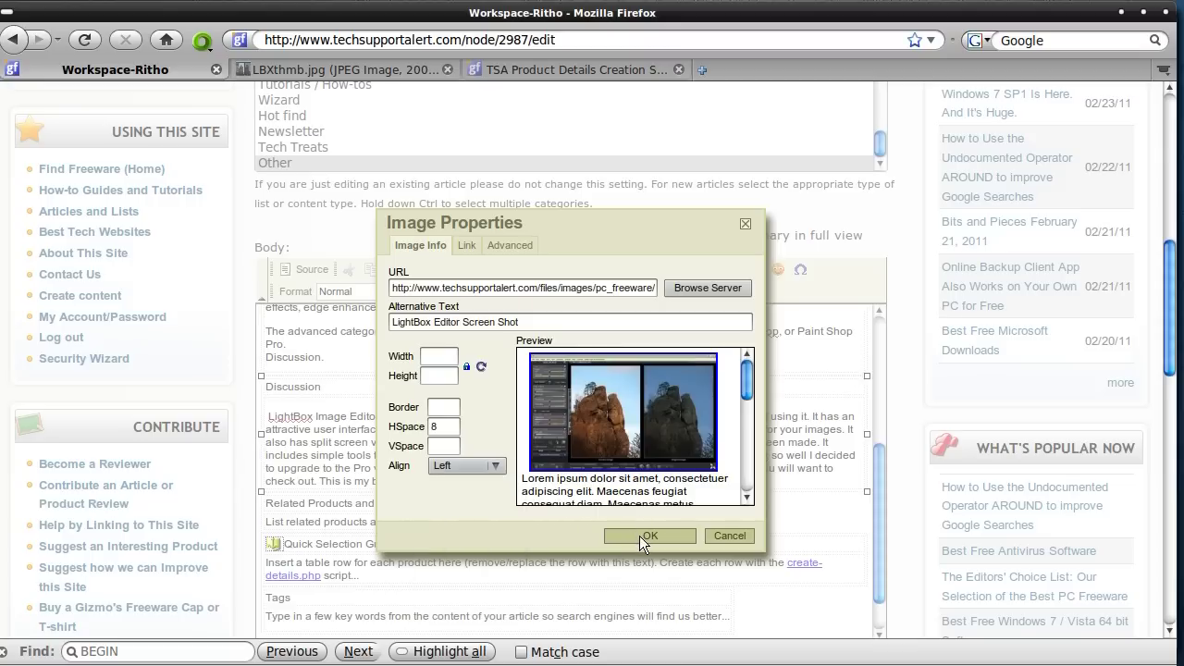
click(639, 536)
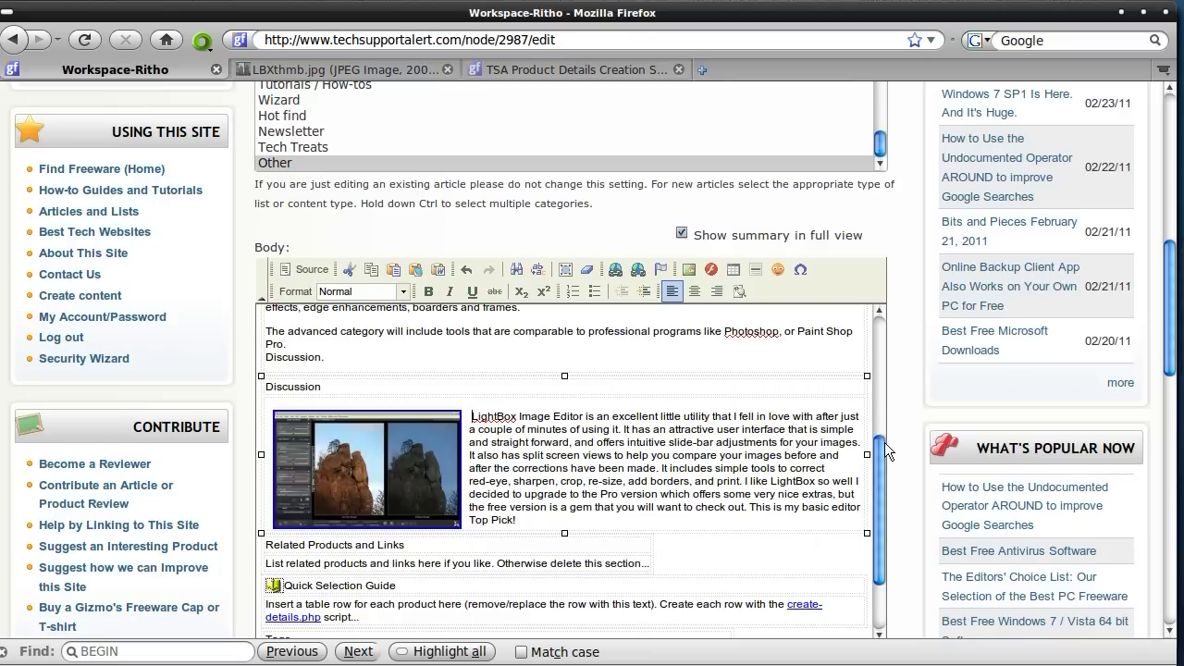
scroll(883, 455, down, 1)
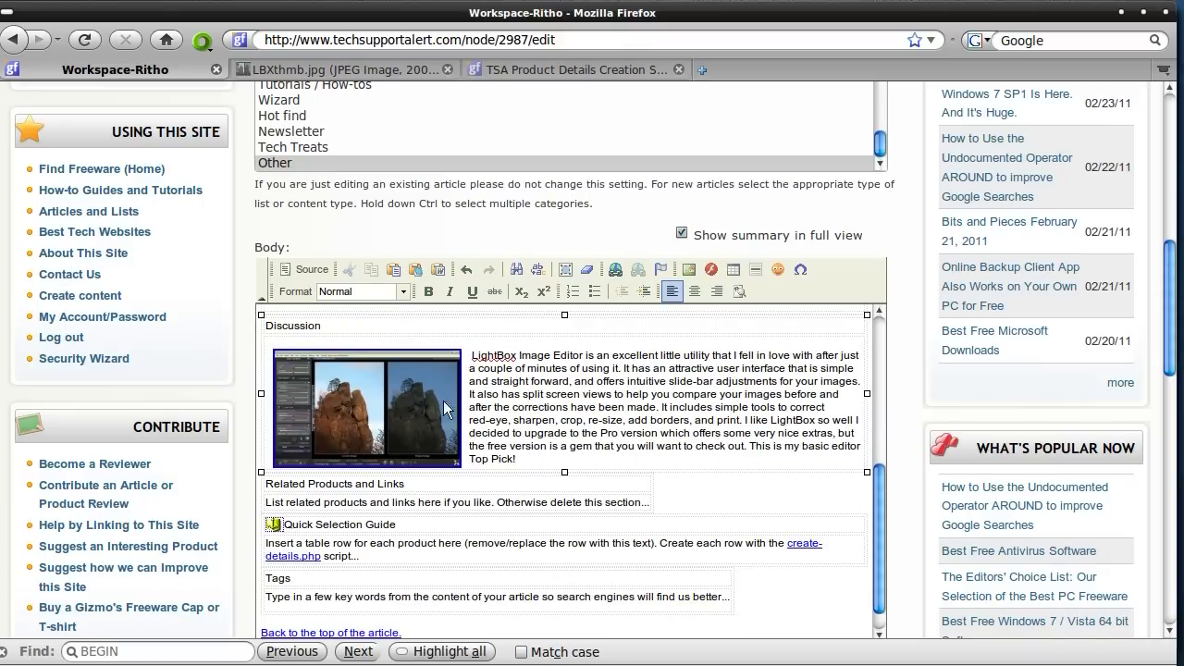
scroll(889, 500, down, 1)
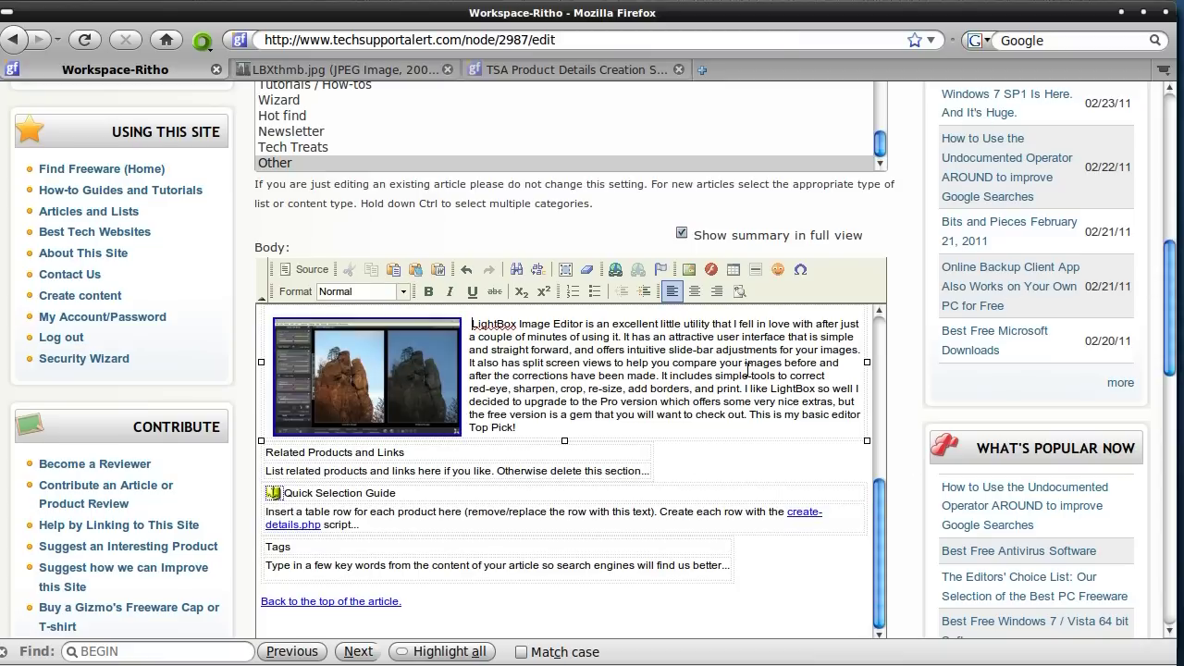
drag(1174, 278, 1175, 279)
scroll(1176, 287, down, 3)
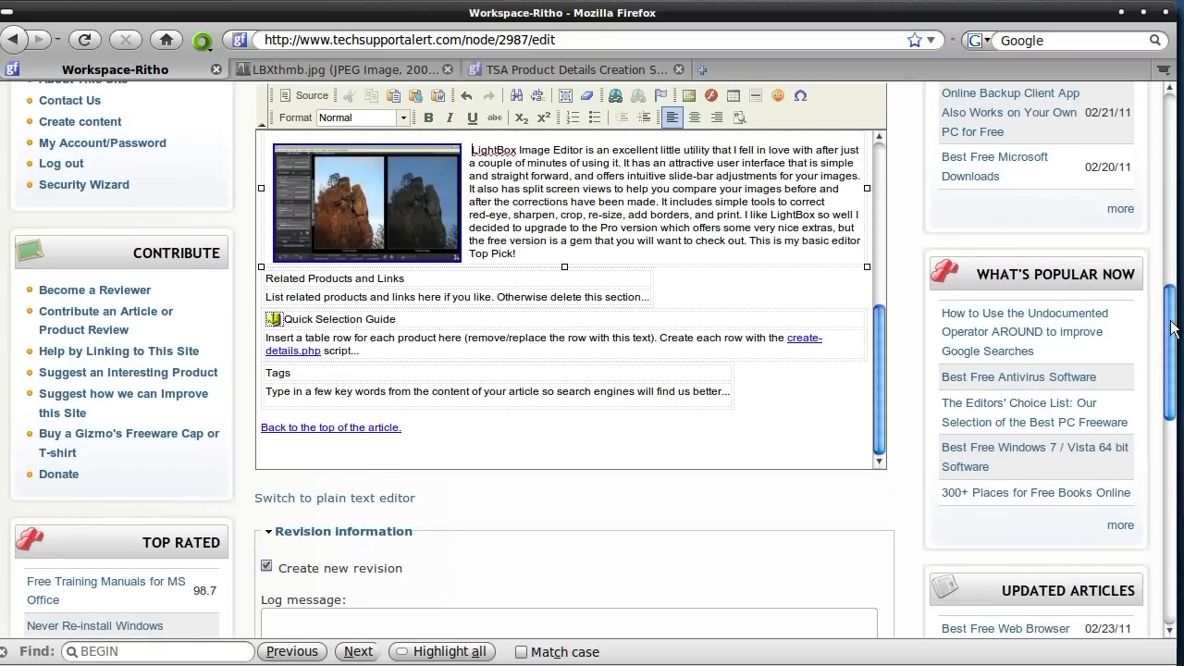